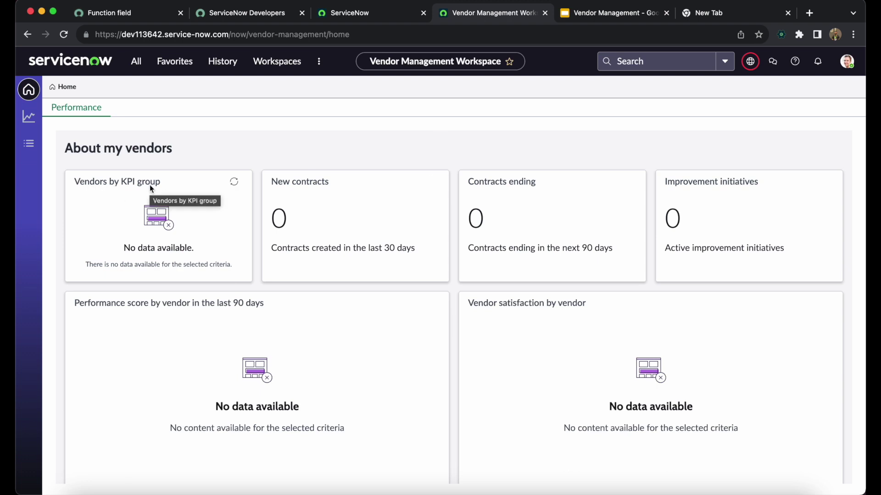
Step: Review the vendor performance widgets on the workspace home page and open the My Vendors list
scroll(248, 280, down, 5)
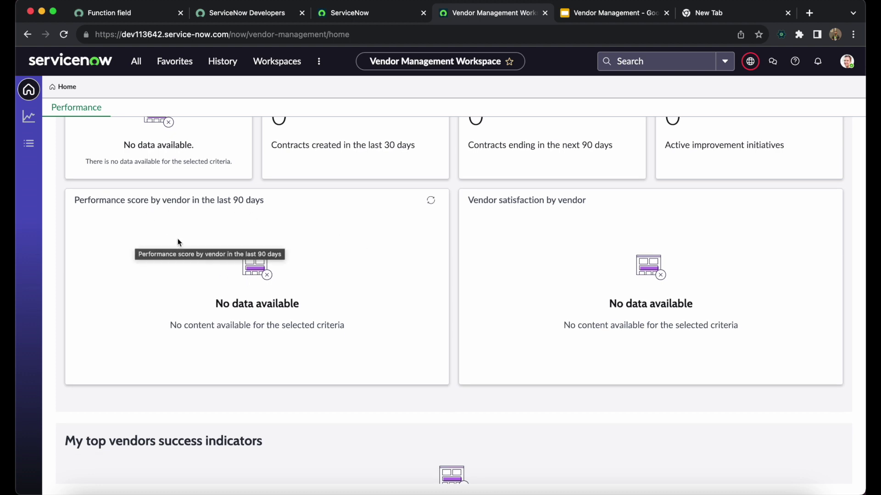
scroll(295, 351, down, 6)
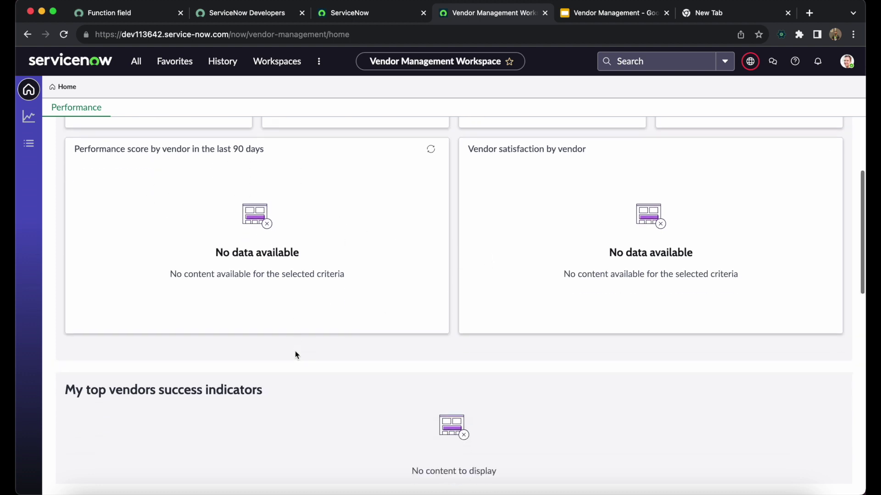
scroll(295, 350, up, 10)
click(29, 144)
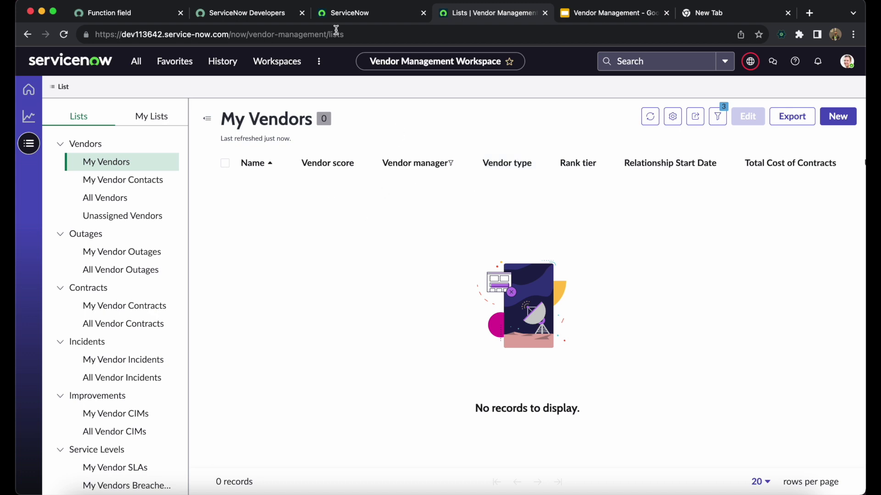
Step: Switch to the main ServiceNow page, list all vendors and open the Adobe Systems company record
click(347, 15)
click(136, 65)
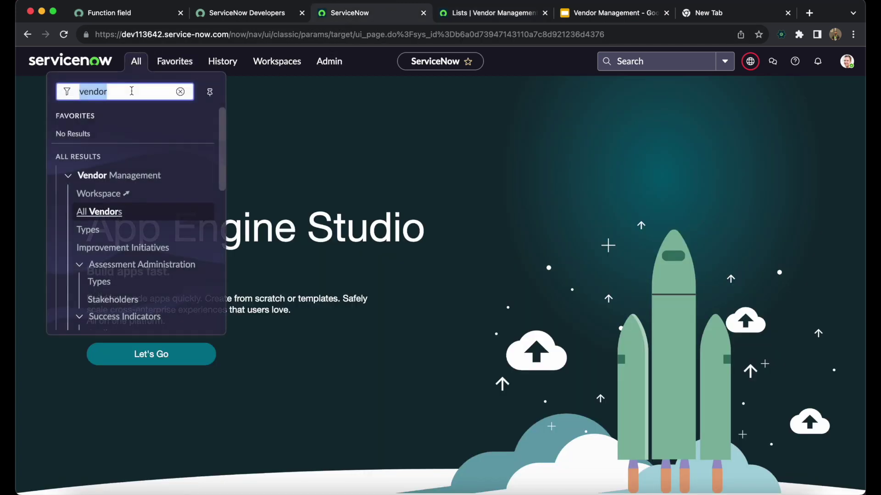
click(112, 212)
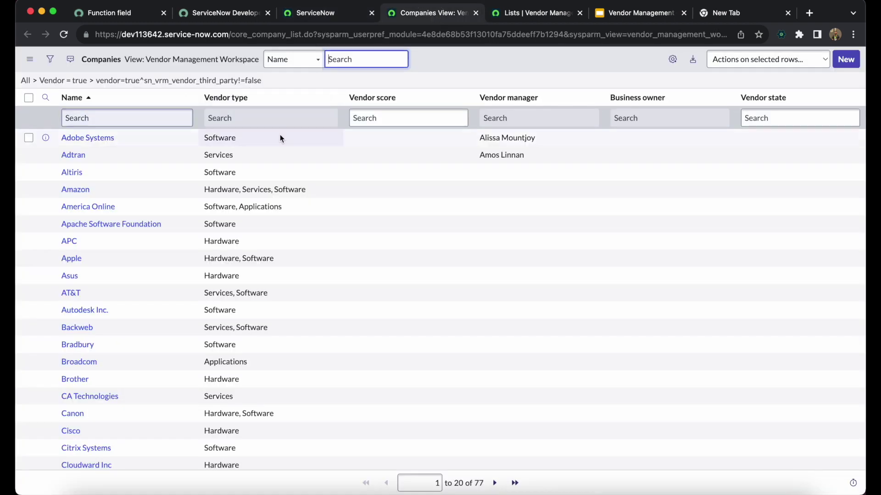
click(72, 140)
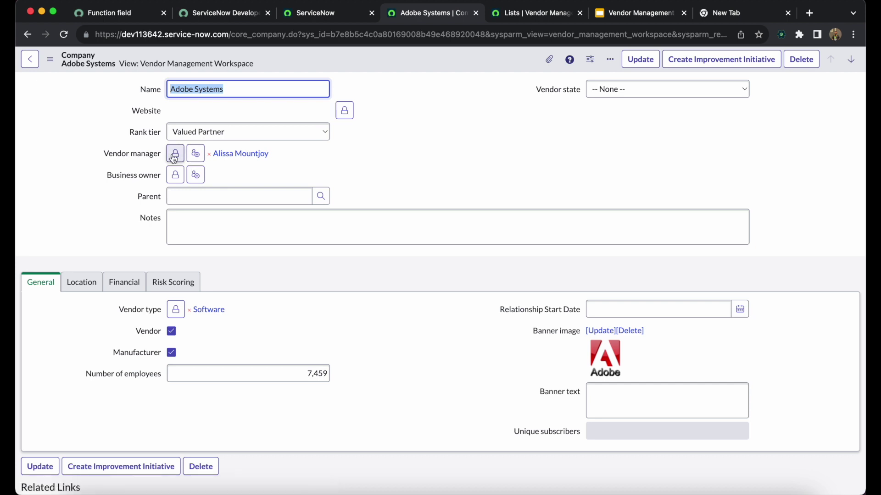
Step: Make System Administrator the only vendor manager of Adobe Systems and save the record
click(195, 154)
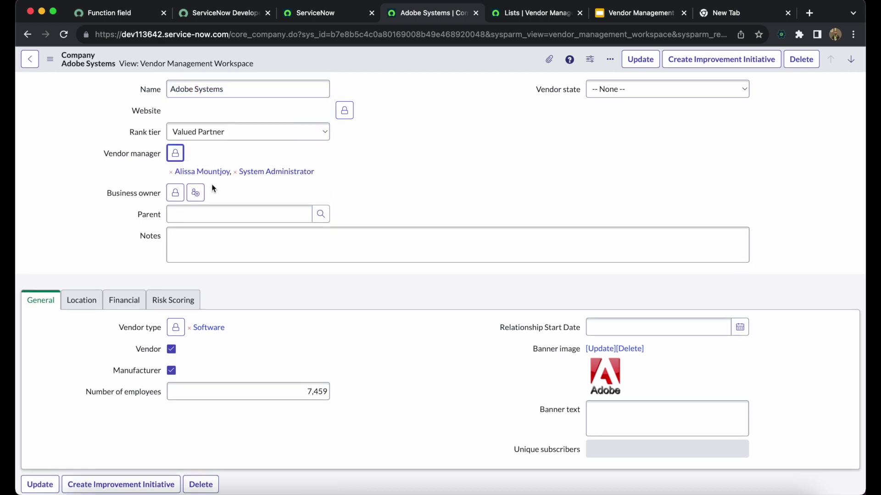
click(171, 172)
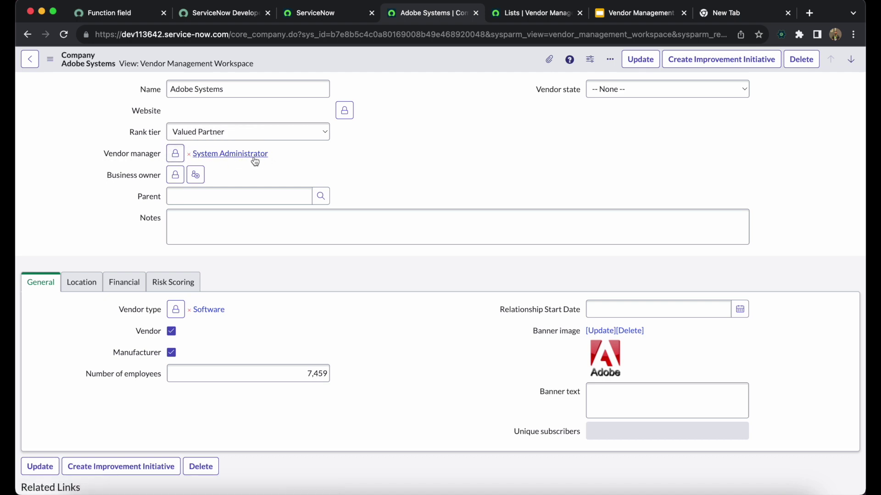
click(54, 63)
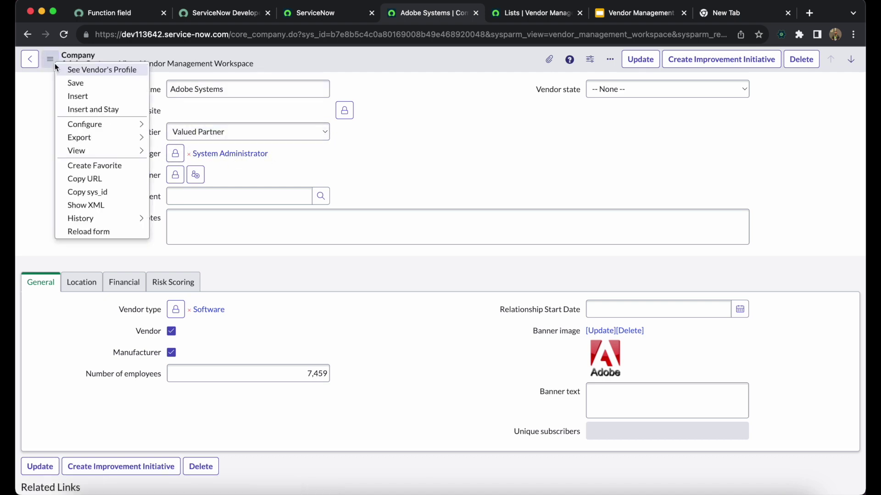
click(87, 80)
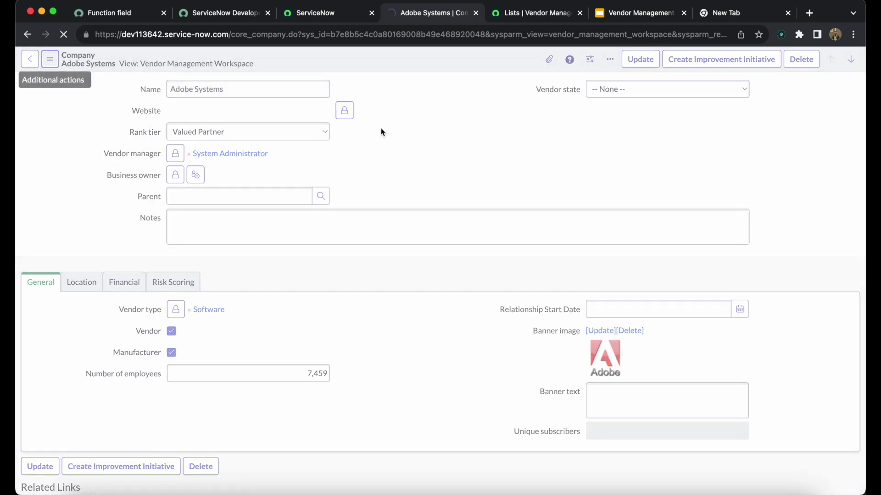
Step: Reload the My Vendors list in the Vendor Management Workspace and open the Adobe Systems vendor record
click(556, 16)
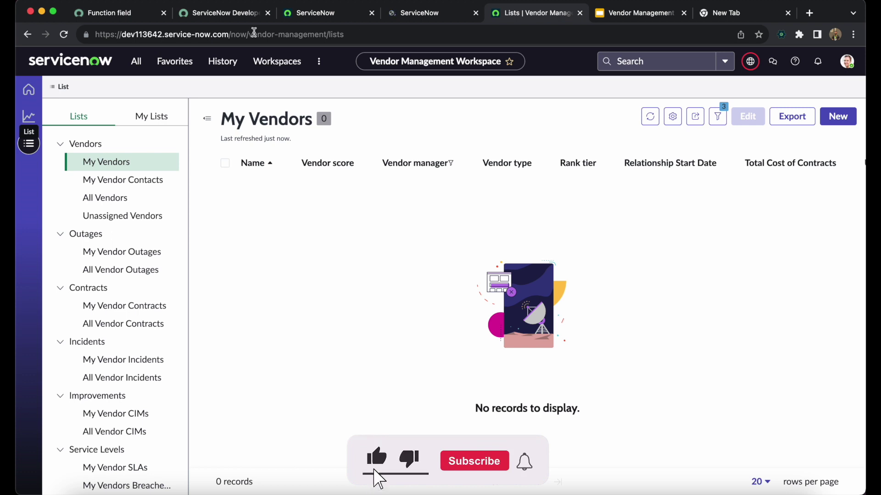
click(64, 35)
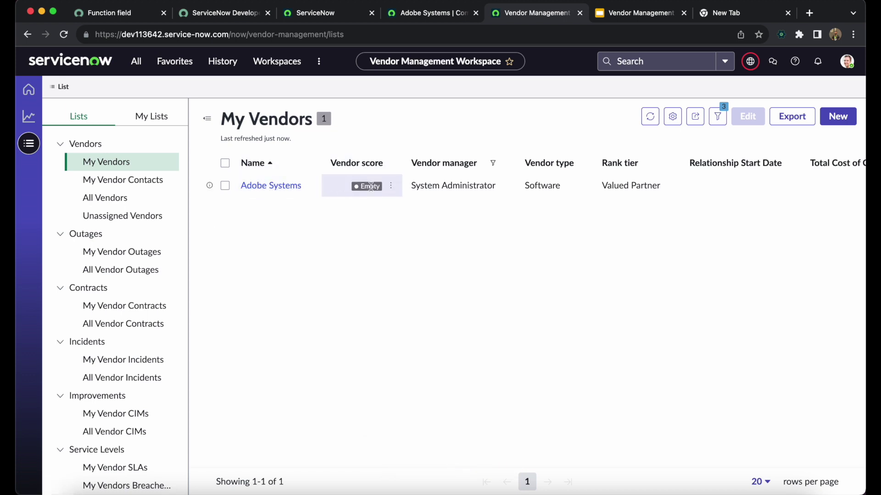
click(269, 186)
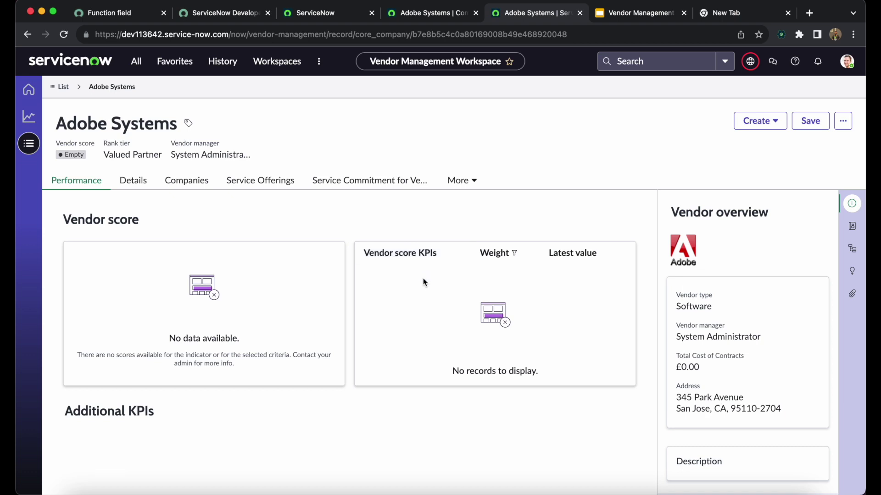
Step: Return to the workspace home page and examine the performance score chart and the KPI group widget
click(28, 89)
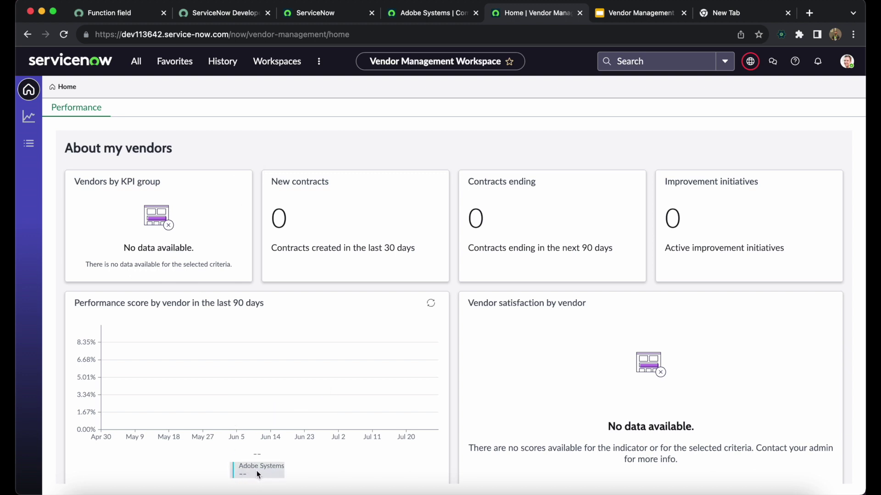
mouse_move(239, 370)
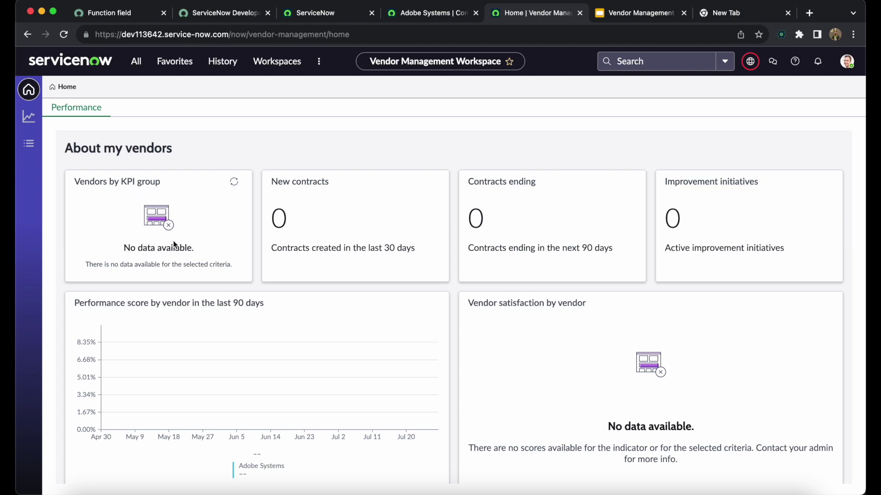
Step: On the main ServiceNow page, filter the navigator for vendor and open the vendor KPI Groups configuration in a new tab
click(431, 15)
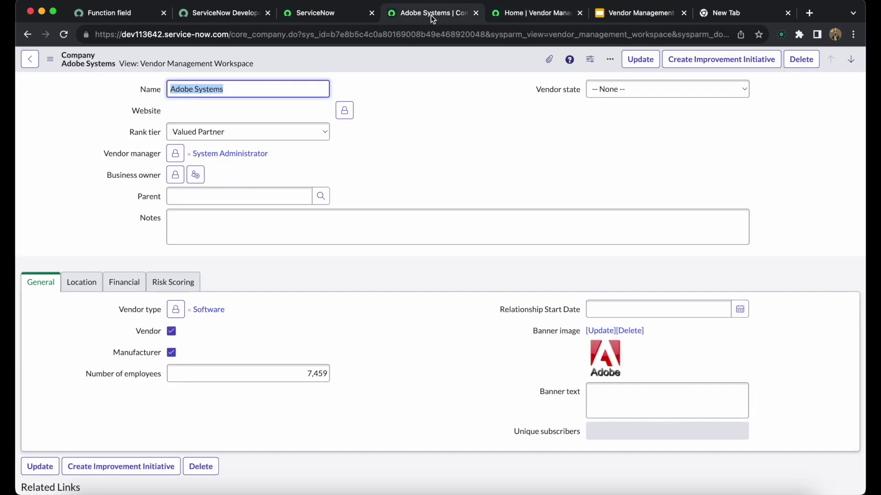
click(307, 15)
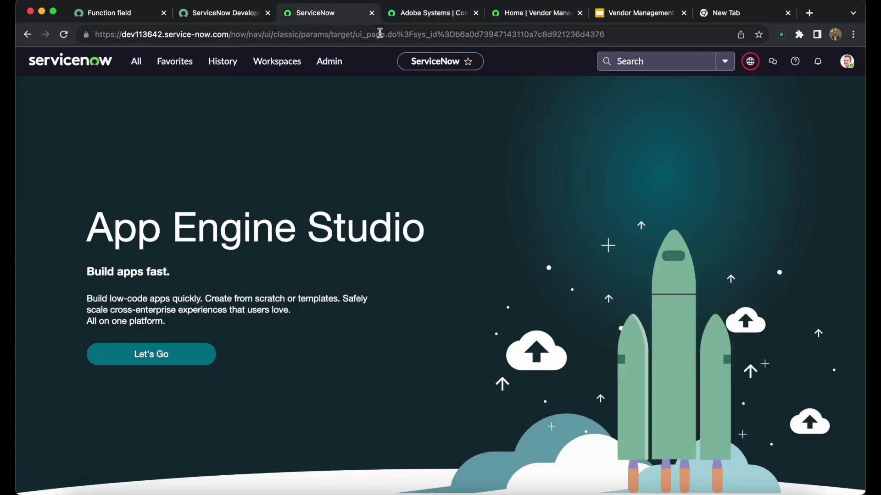
click(140, 65)
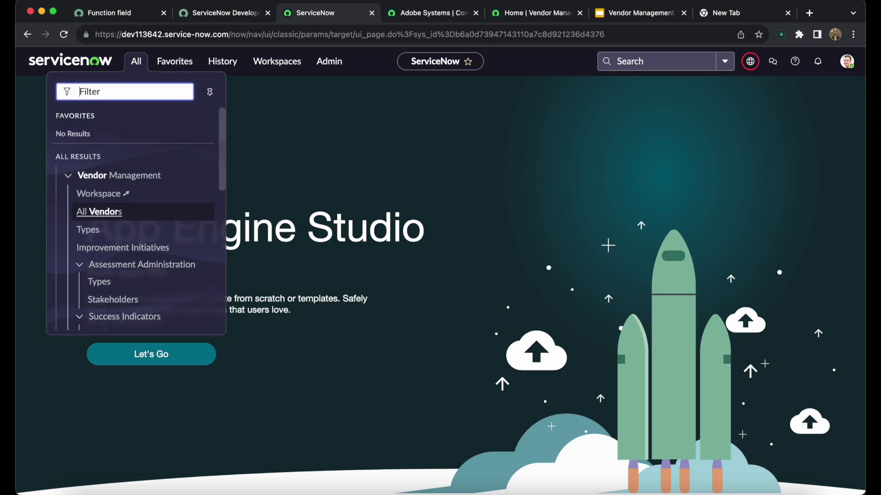
text(K)
key(BackSpace)
text(vendor)
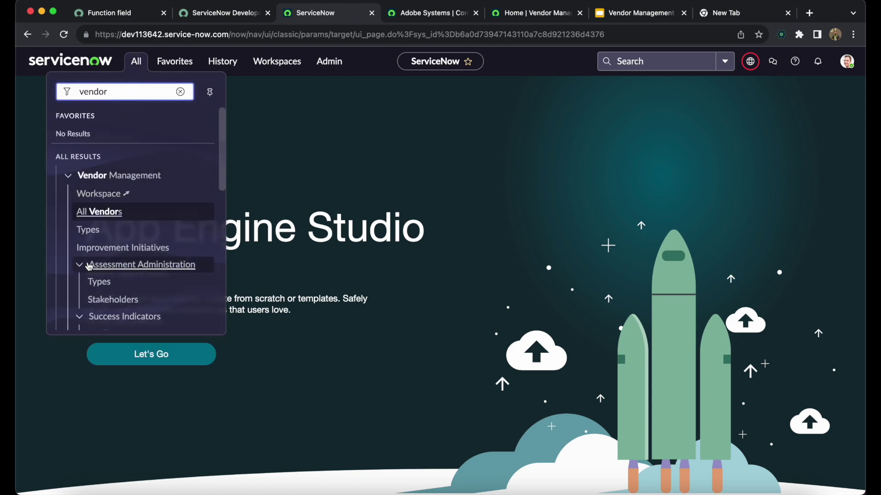
scroll(89, 266, down, 5)
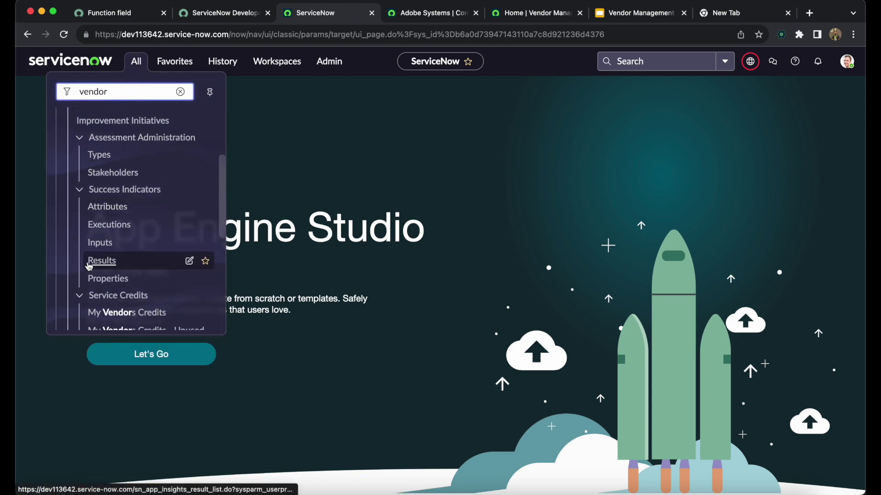
scroll(89, 267, down, 1)
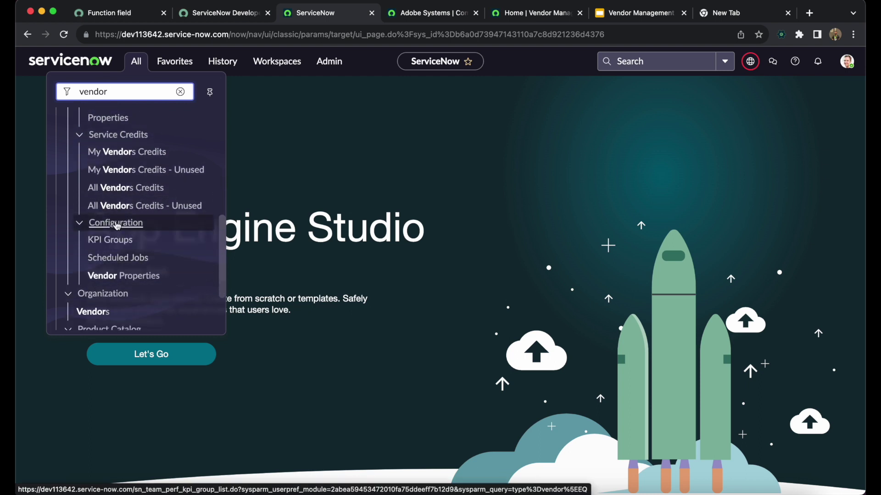
super+click(116, 246)
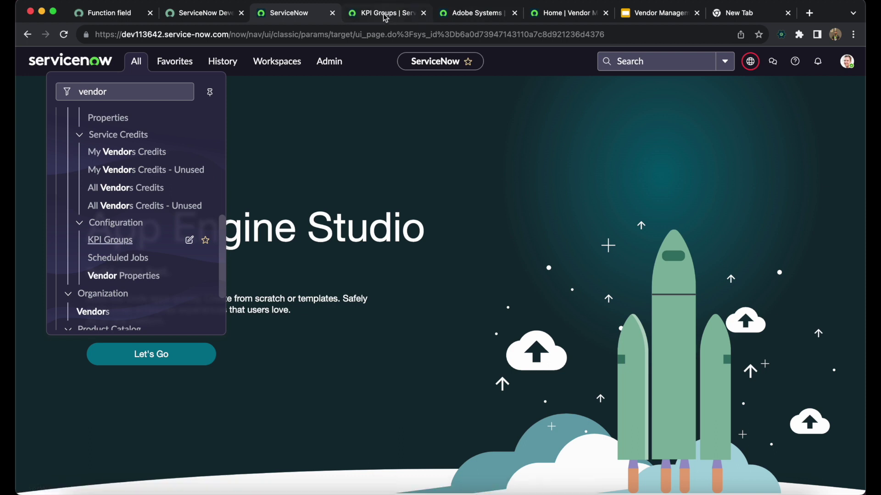
click(385, 12)
Step: Create a KPI group named Vendor Satisfaction with the type Vendors and submit it
click(843, 62)
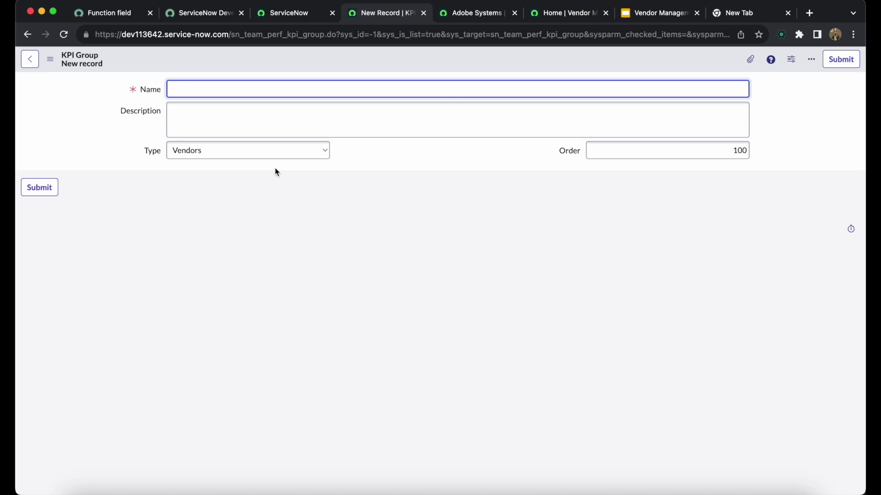
text(Vendor Satisdfaction)
click(442, 181)
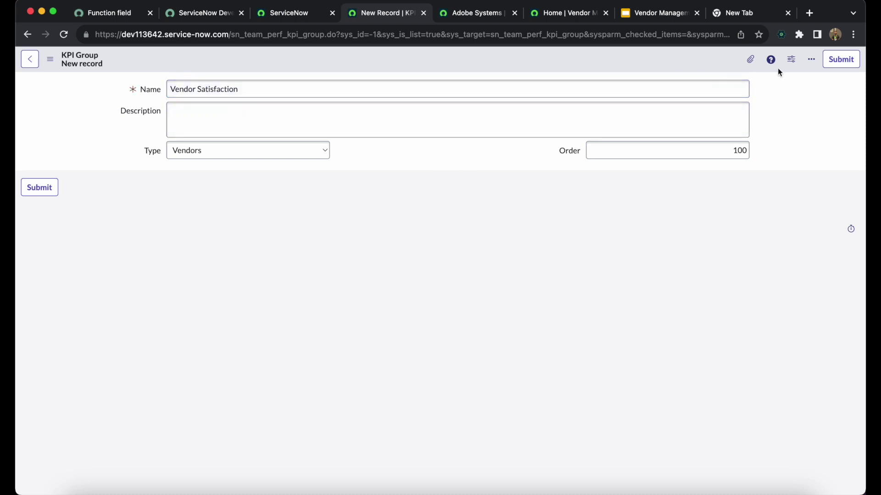
click(841, 59)
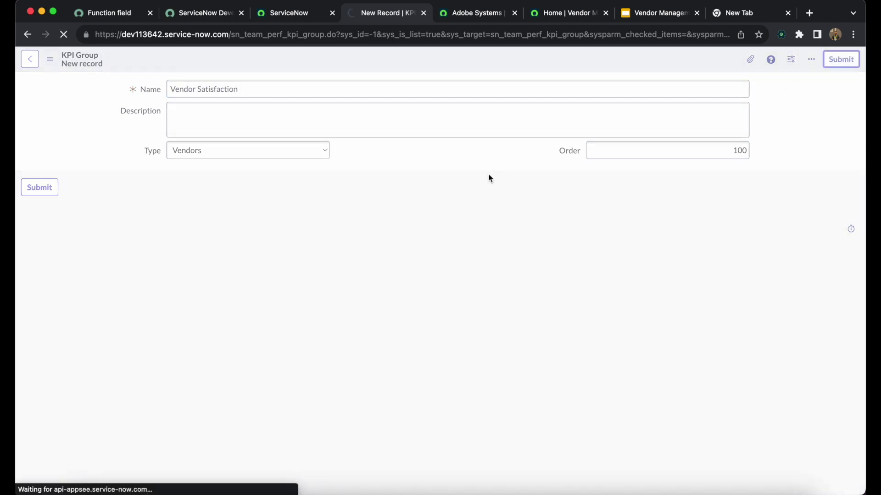
Step: Open the Vendor Satisfaction KPI group and add the Vendor Satisfaction indicator as a new KPI with Average as display aggregate
click(86, 139)
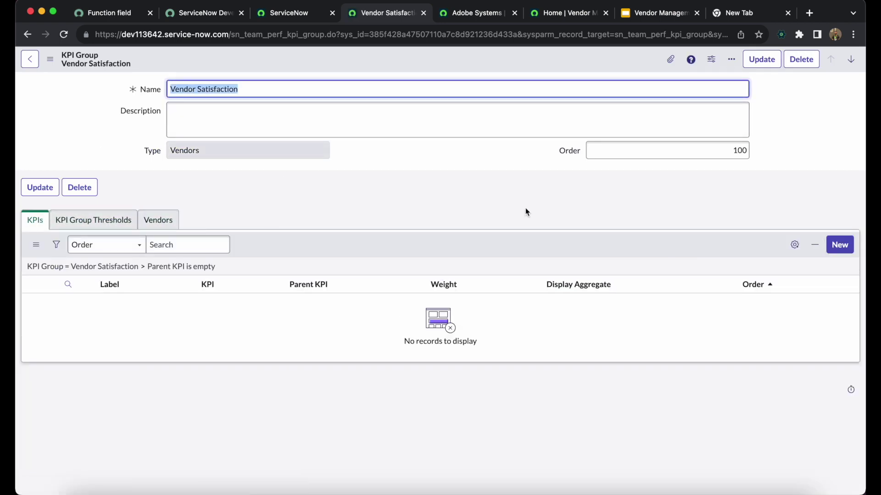
click(613, 225)
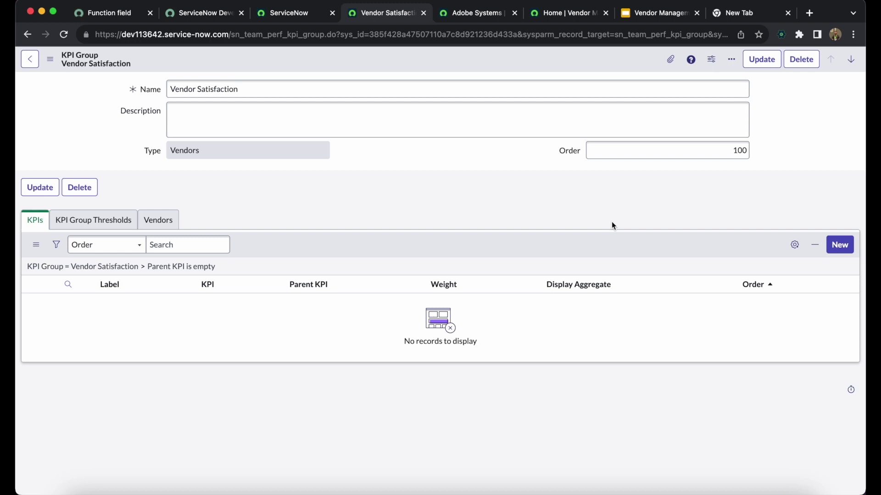
click(840, 245)
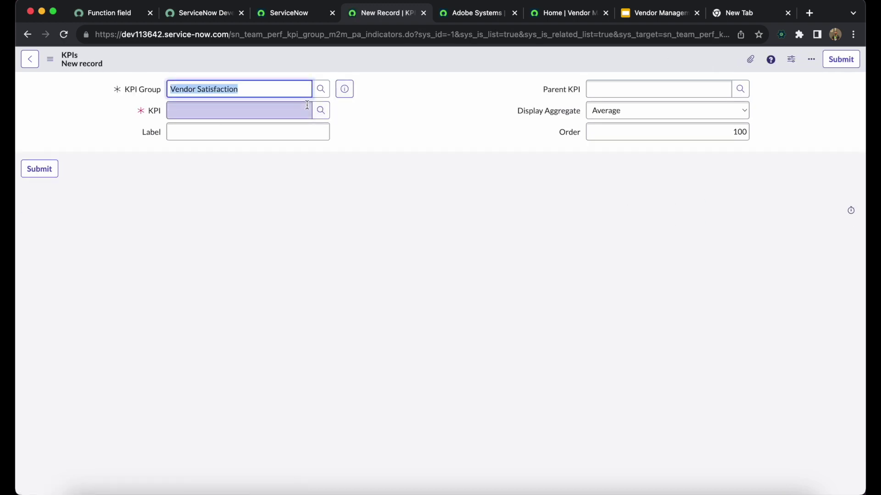
click(320, 111)
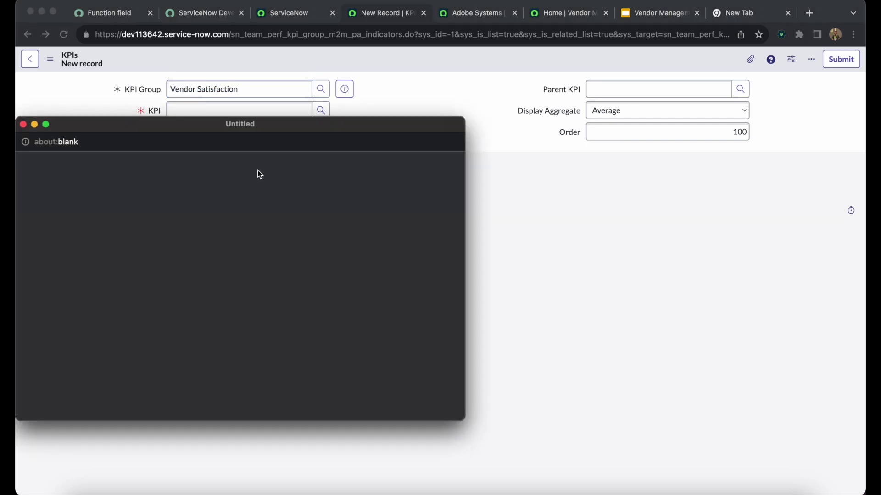
drag(190, 125, 215, 108)
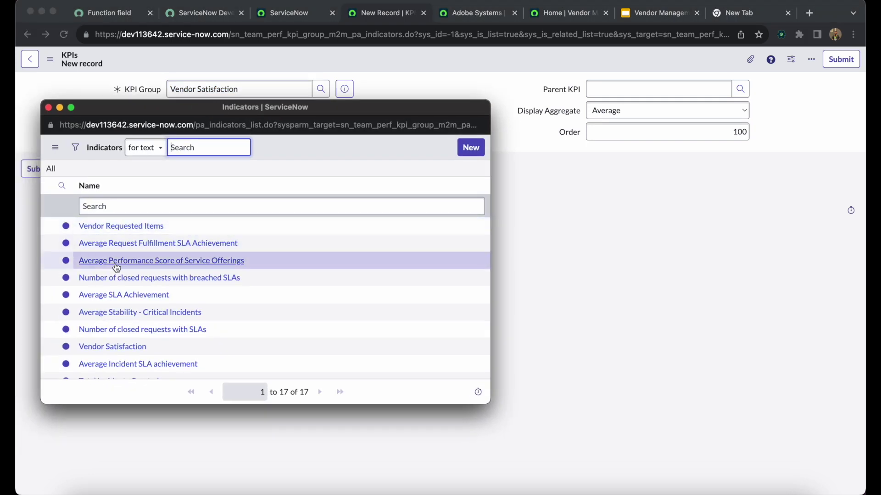
scroll(116, 268, down, 3)
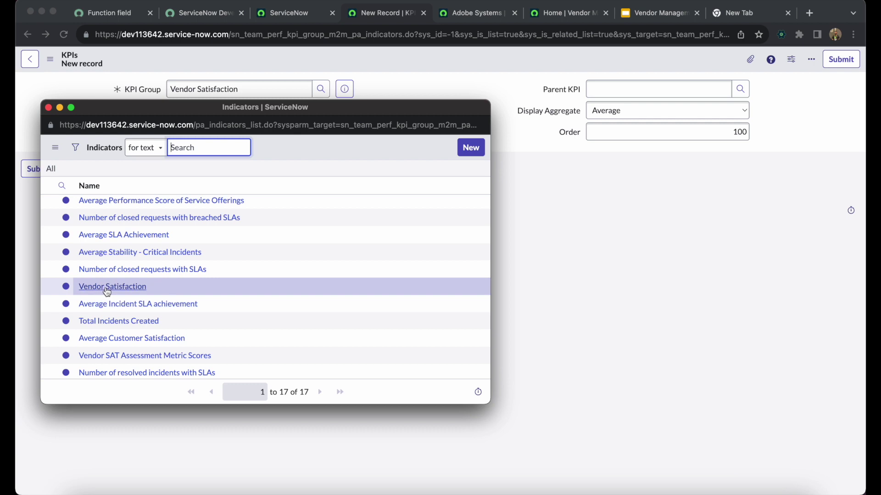
click(106, 288)
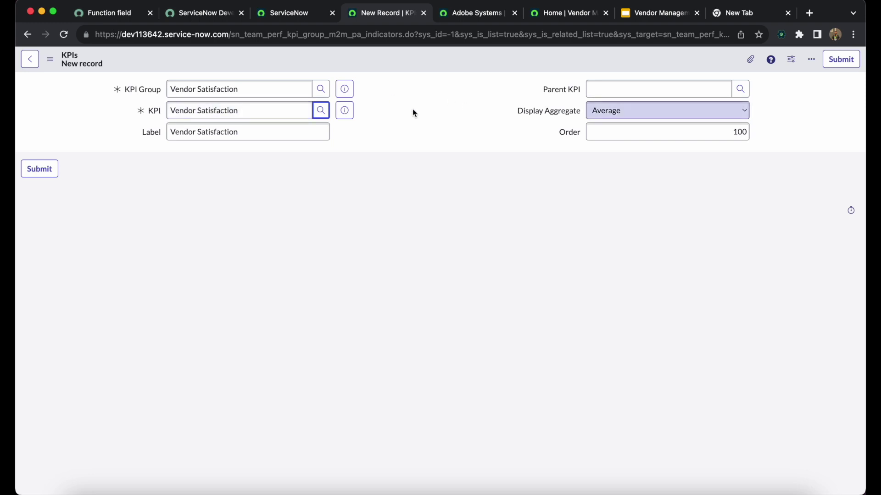
drag(237, 112, 127, 112)
click(102, 120)
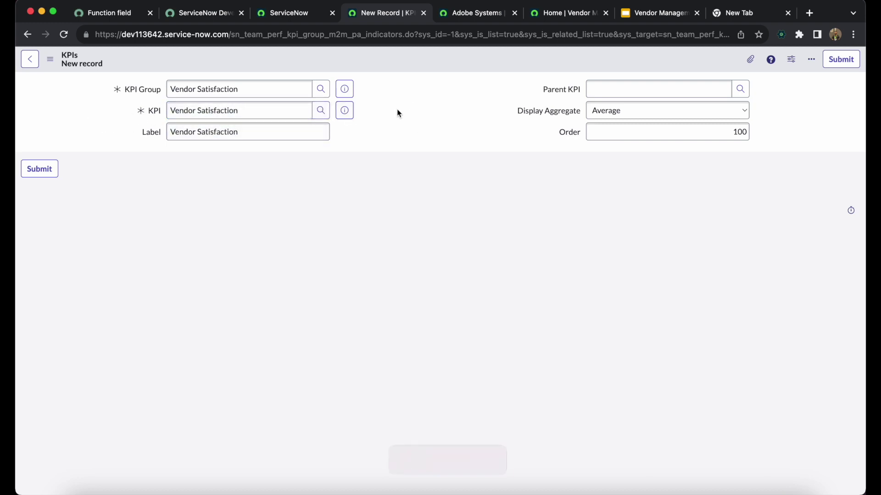
click(841, 60)
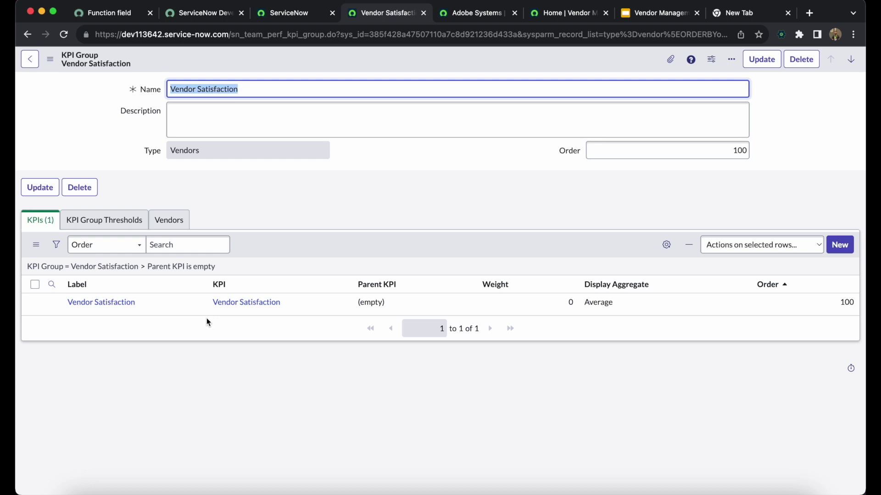
Step: Set the weight of the Vendor Satisfaction KPI to 100
click(524, 311)
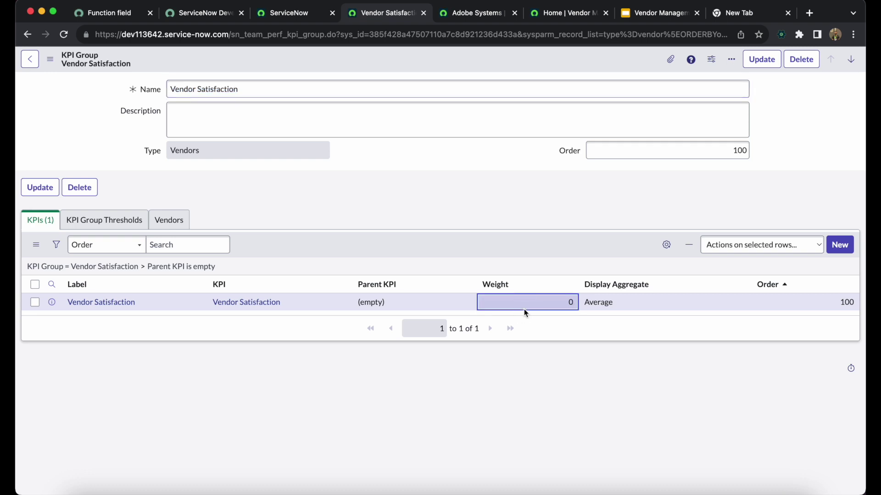
click(550, 305)
text(100)
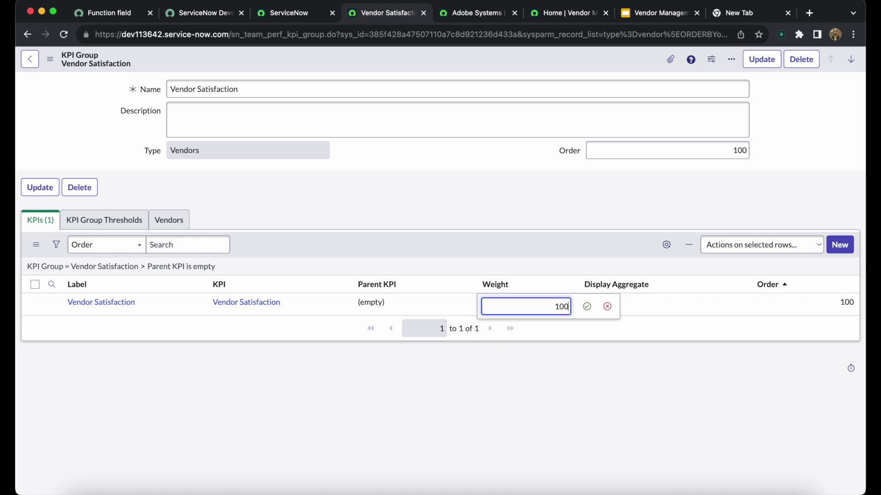
key(Return)
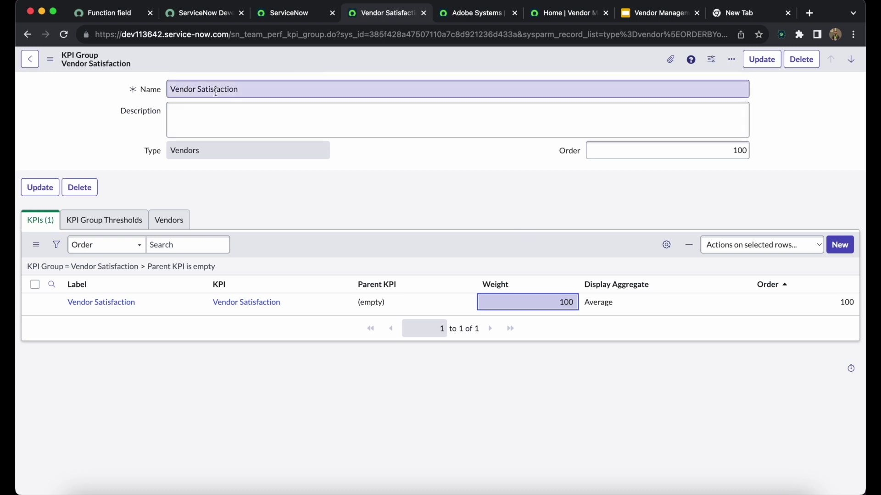
Step: From the main ServiceNow page, open the vendor KPI Groups list in a new tab and examine the IT Services group's KPI weights
click(288, 17)
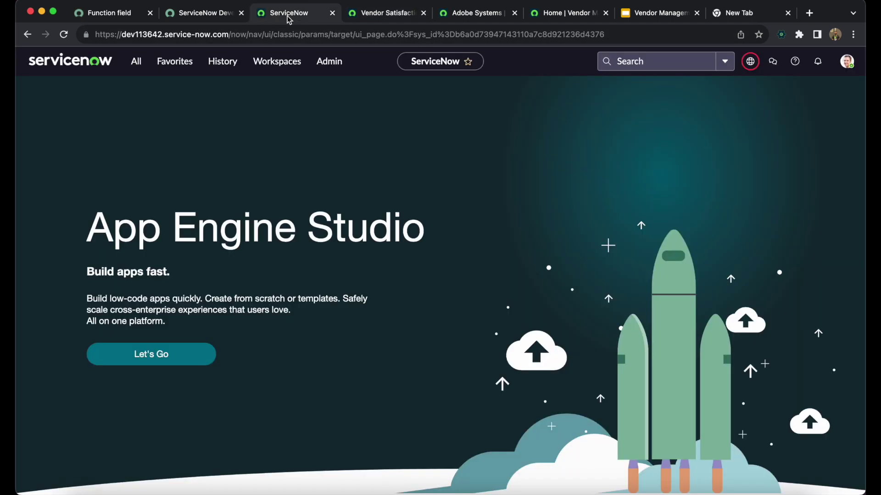
click(136, 61)
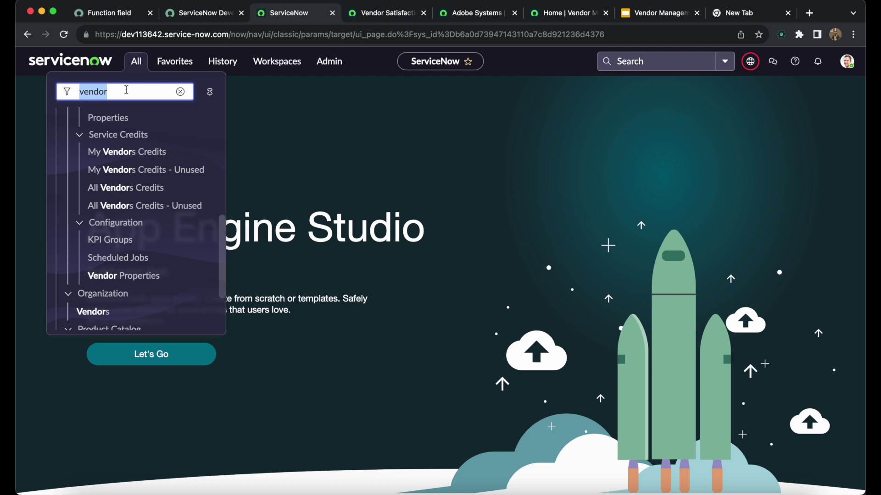
super+click(110, 239)
click(433, 14)
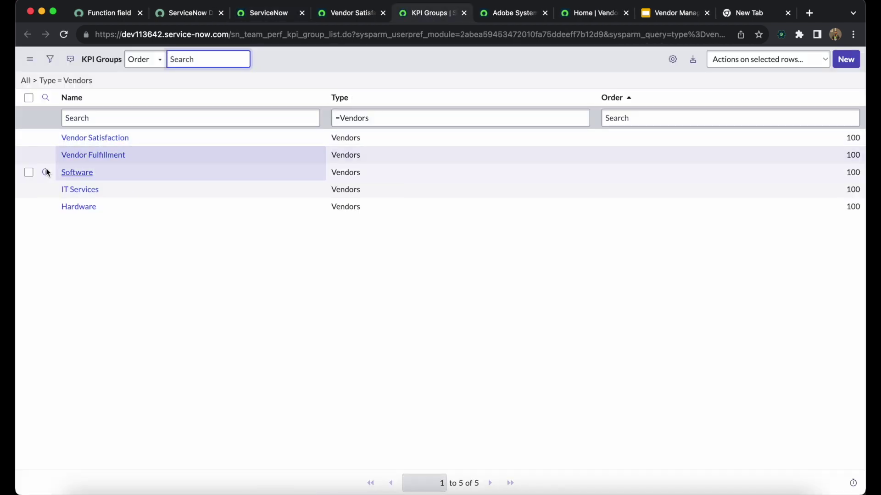
super+click(91, 193)
click(453, 15)
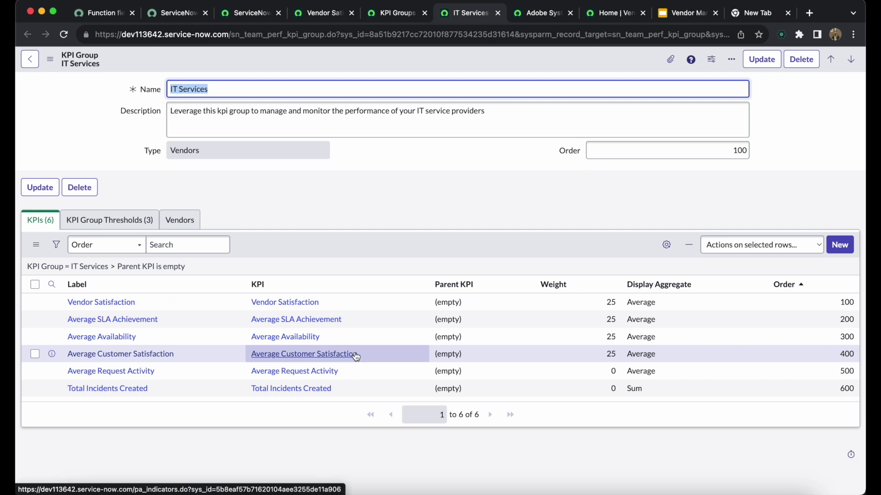
Step: Close the IT Services and KPI Groups list tabs and return to the Vendor Satisfaction KPI group
click(536, 13)
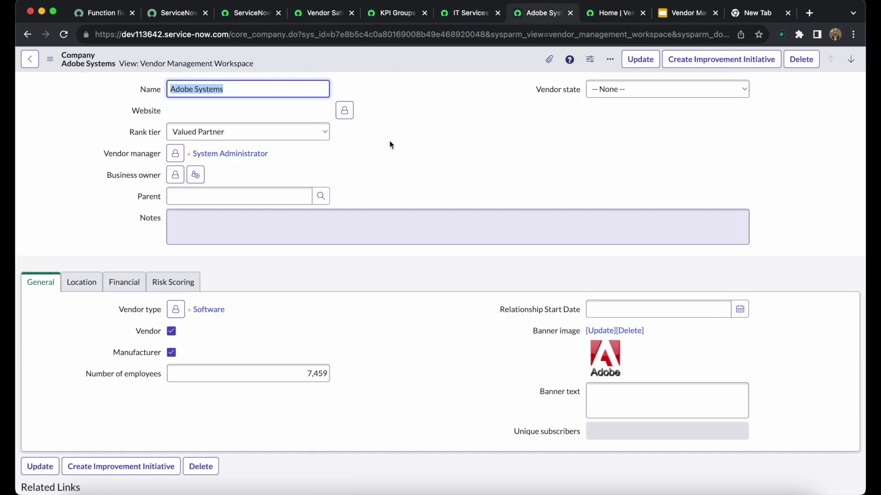
click(400, 14)
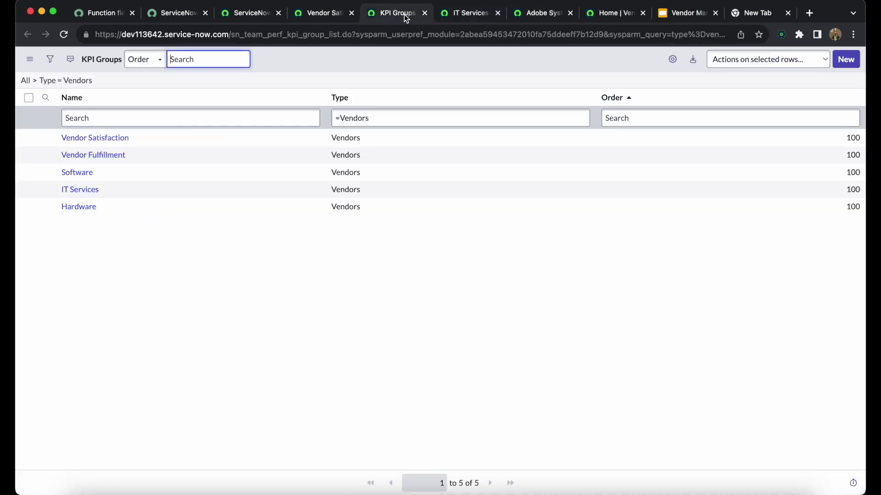
click(325, 15)
click(471, 15)
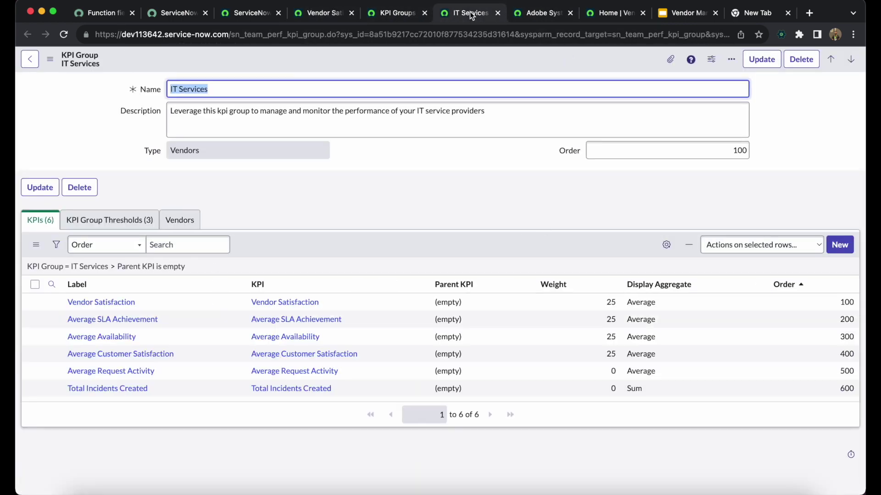
click(497, 13)
click(413, 14)
click(425, 13)
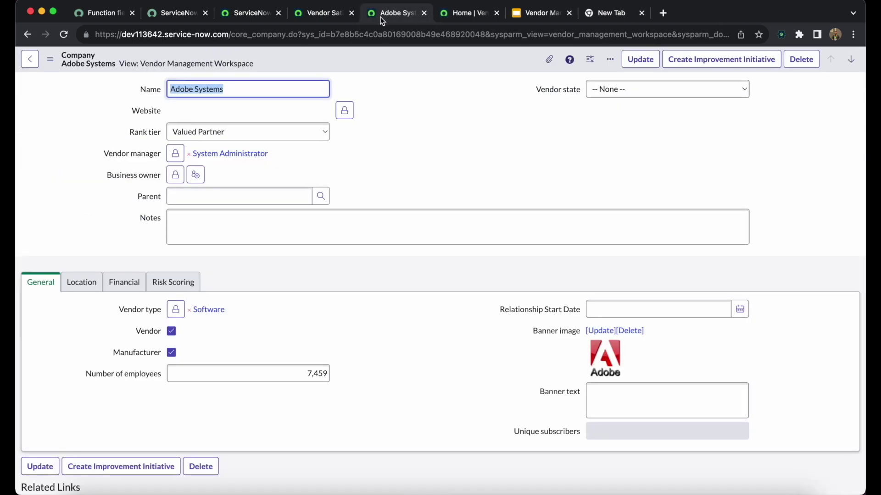
click(313, 14)
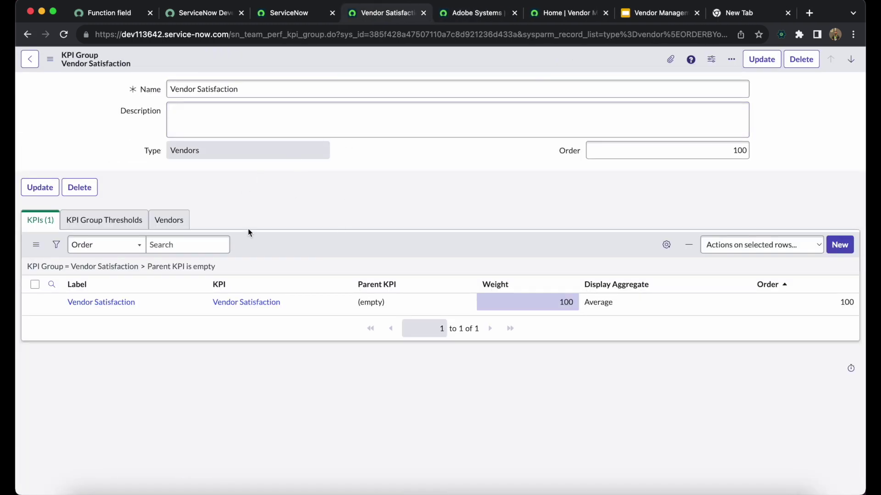
Step: Add Adobe Systems to the vendors of the Vendor Satisfaction KPI group and save the membership
click(167, 220)
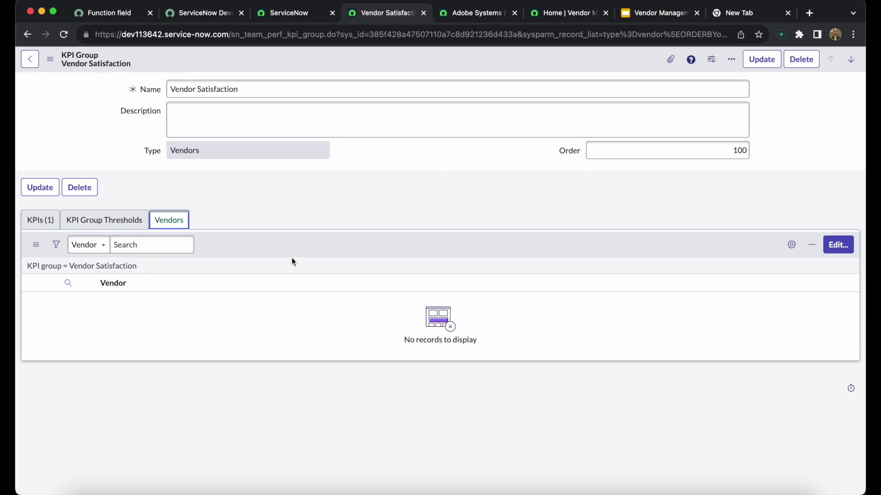
click(838, 244)
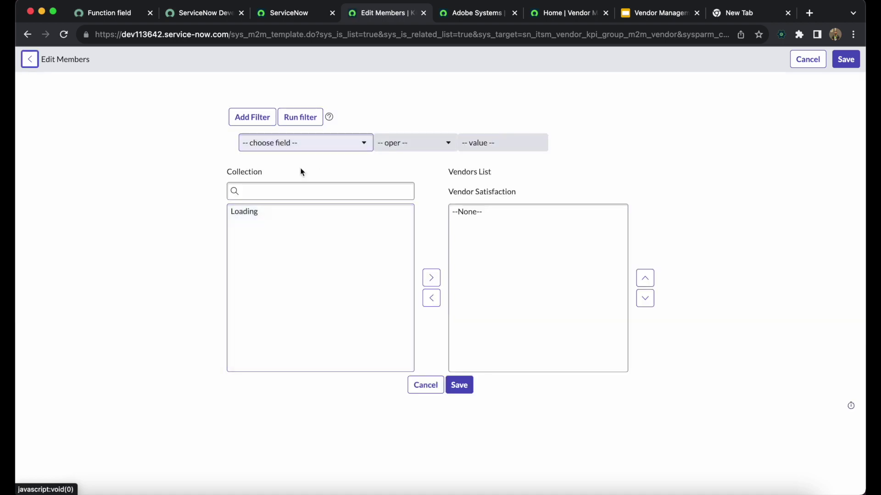
click(280, 191)
double_click(271, 211)
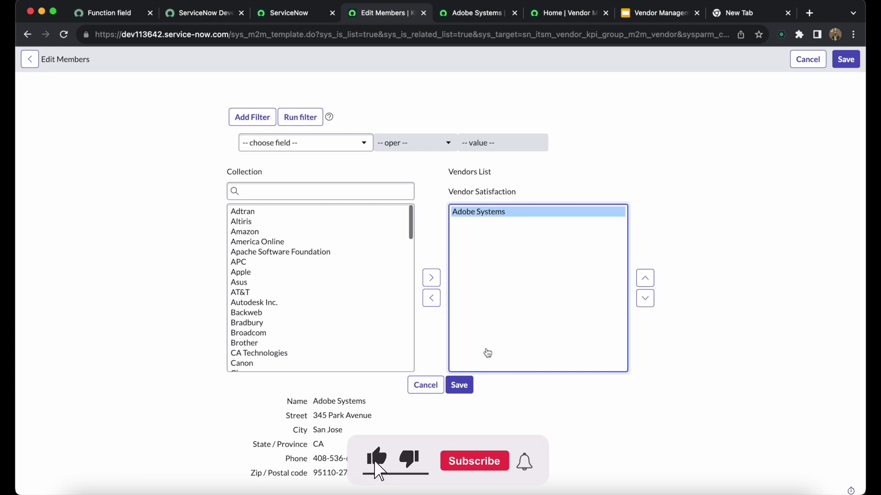
click(461, 387)
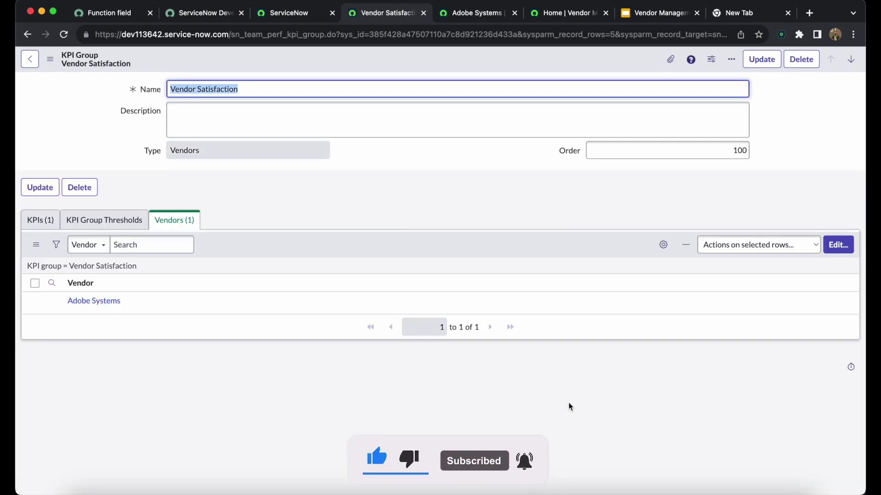
Step: Look at the group's vendor selection again, return to the KPI group without changes and review its KPIs
click(839, 247)
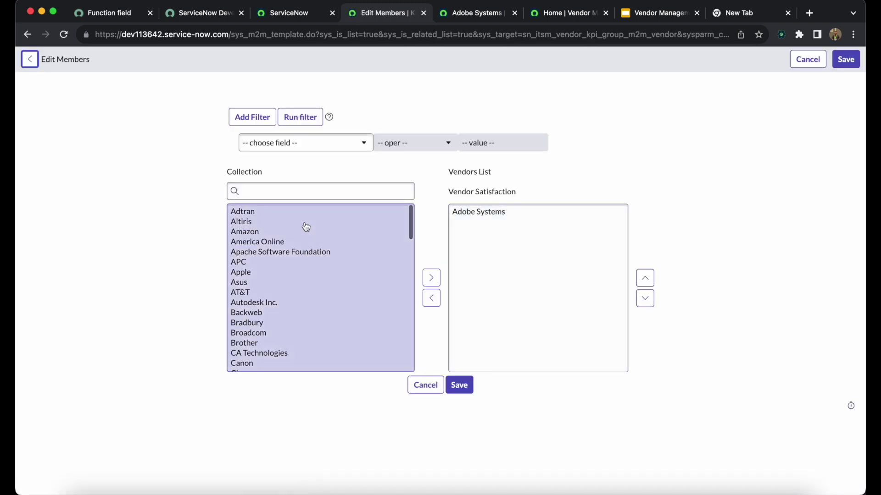
click(27, 38)
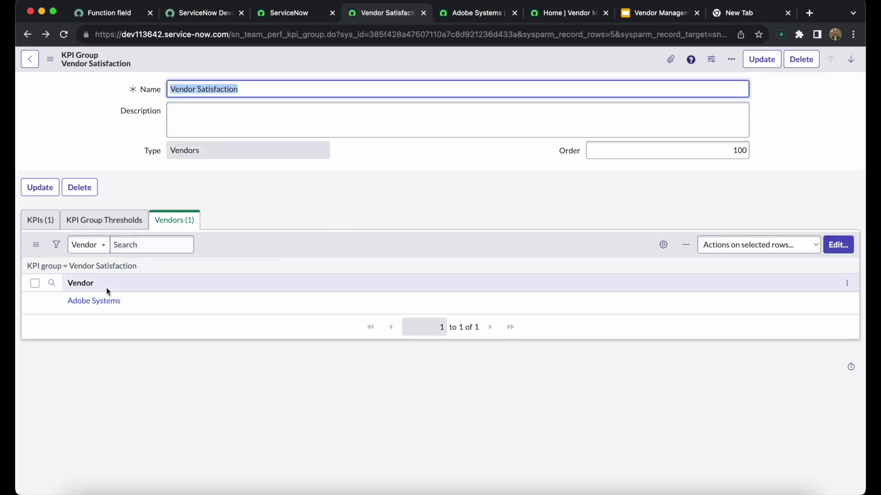
click(50, 220)
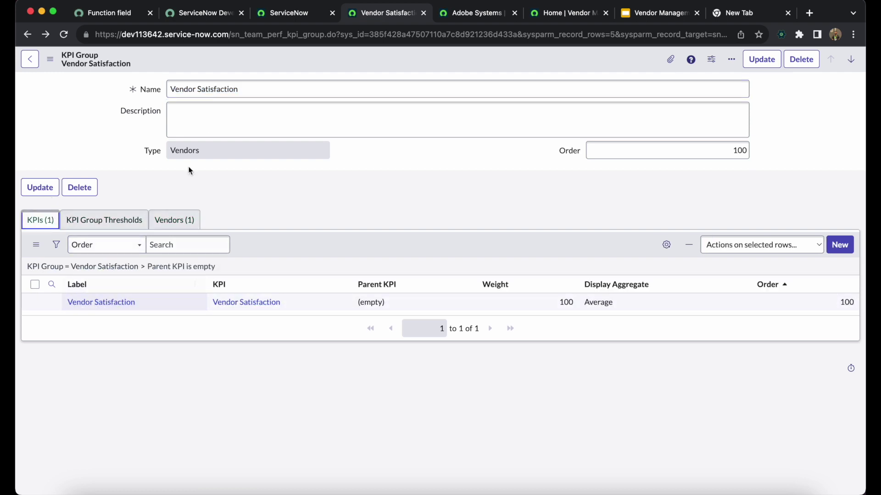
click(409, 202)
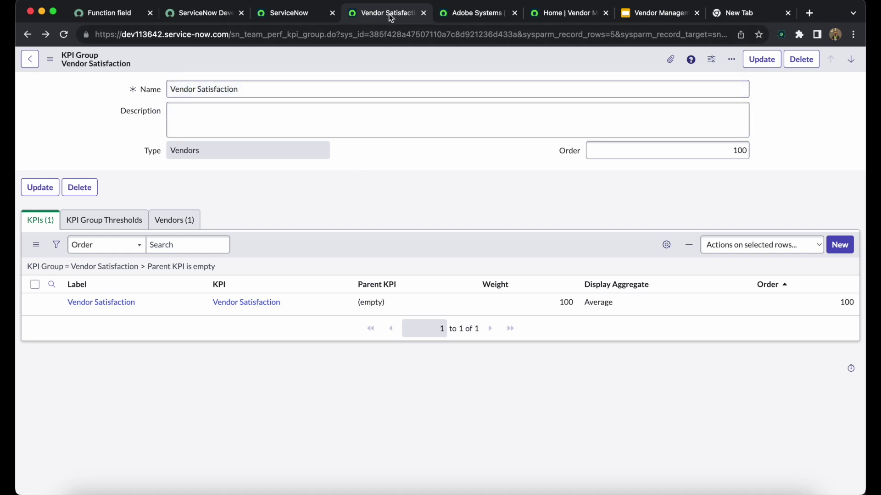
Step: Open the assessment administration types for vendors in a new tab and open the Vendor Satisfaction Assessment metric type
click(282, 19)
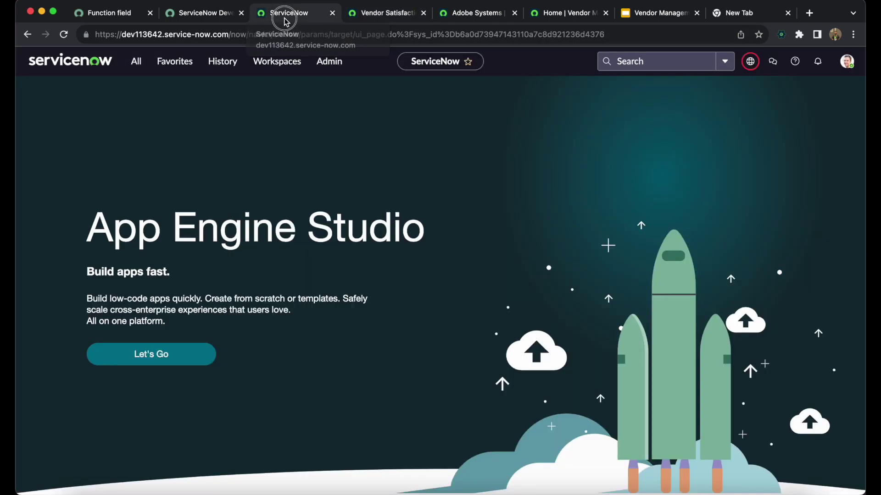
click(135, 61)
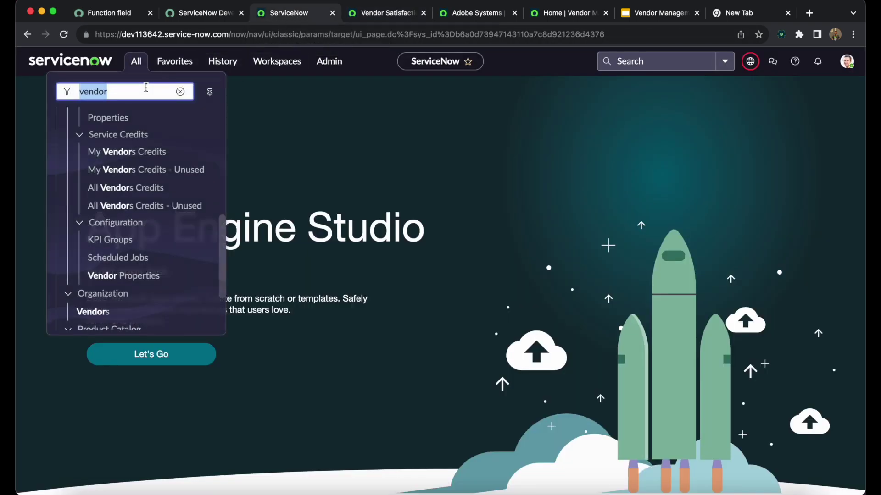
scroll(146, 184, up, 10)
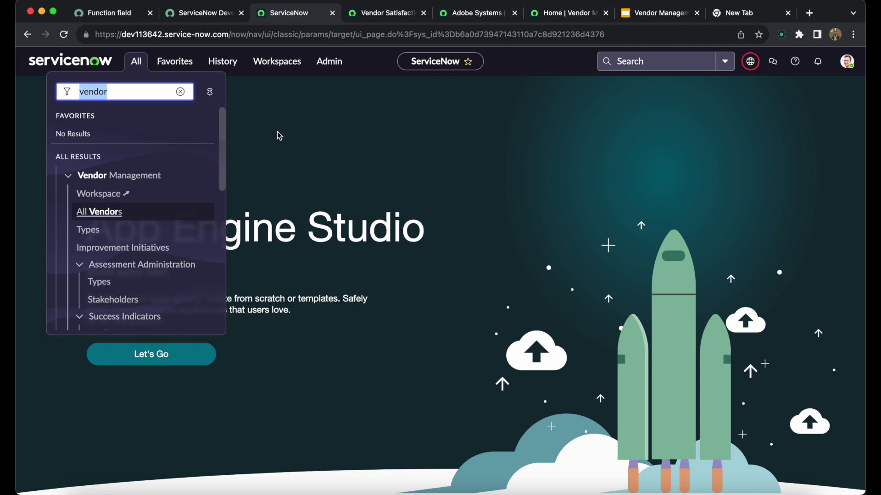
scroll(106, 280, down, 1)
scroll(107, 261, down, 2)
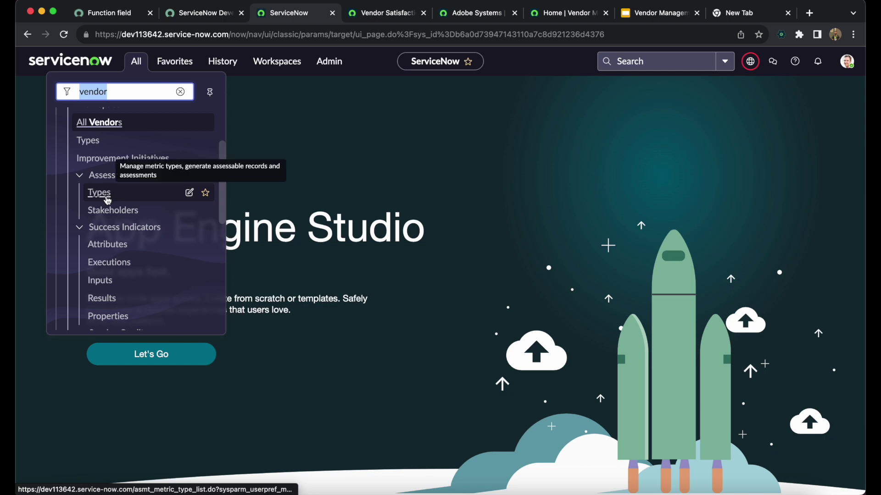
scroll(107, 200, down, 8)
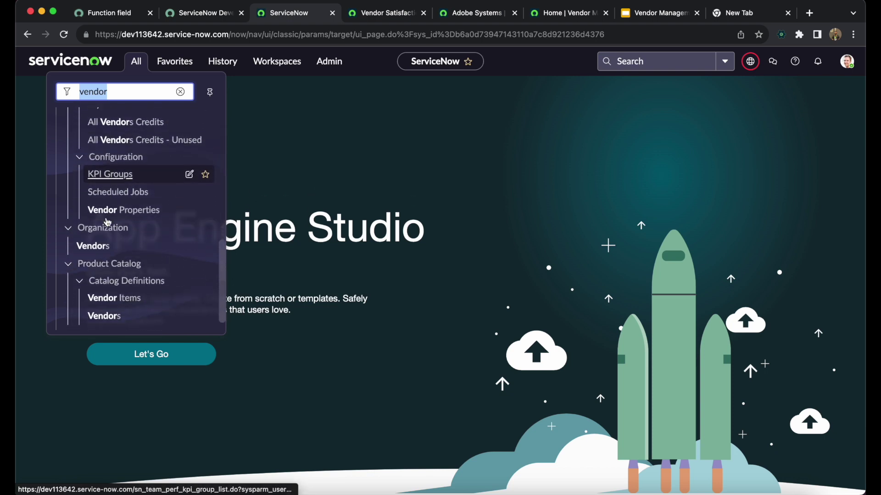
scroll(107, 223, up, 12)
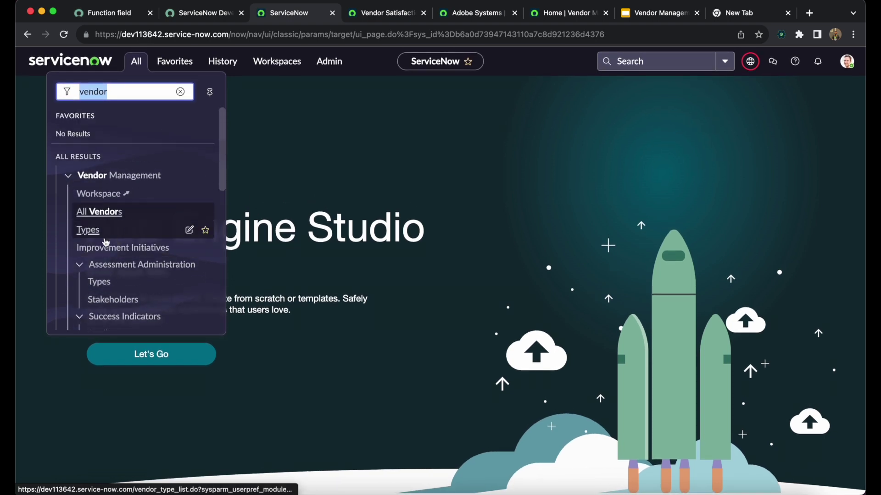
scroll(105, 241, down, 2)
super+click(100, 225)
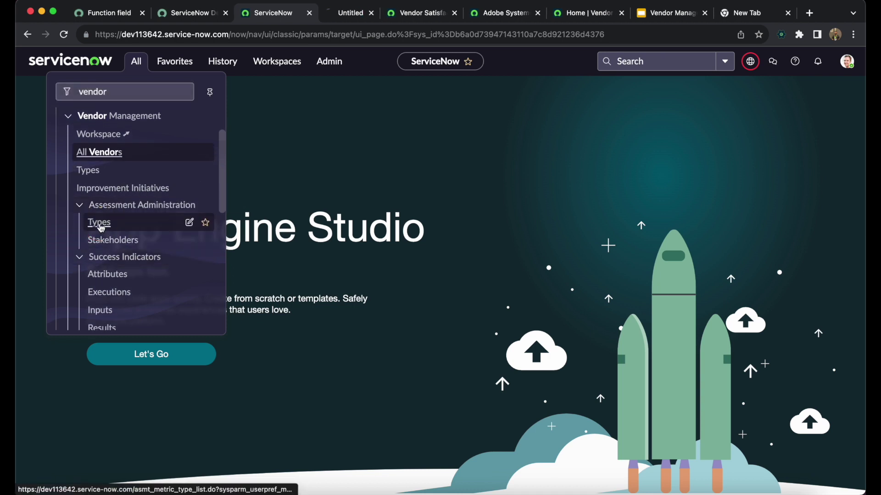
key(ctrl+Tab)
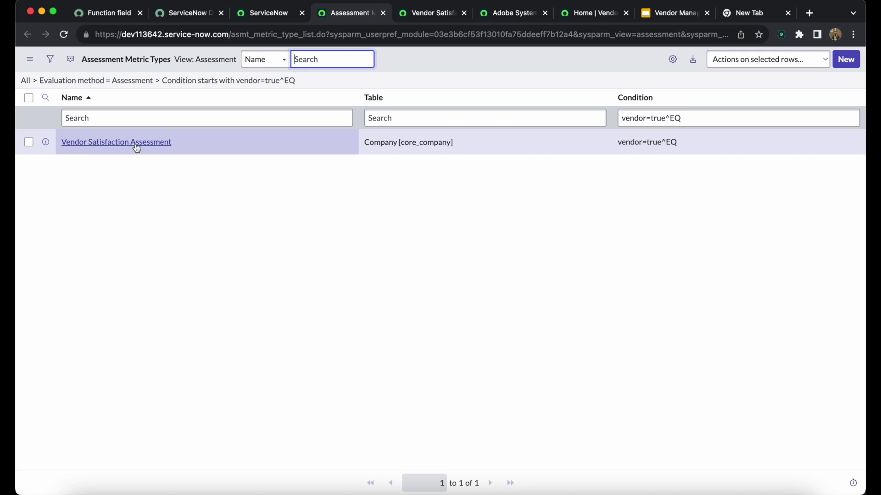
click(95, 146)
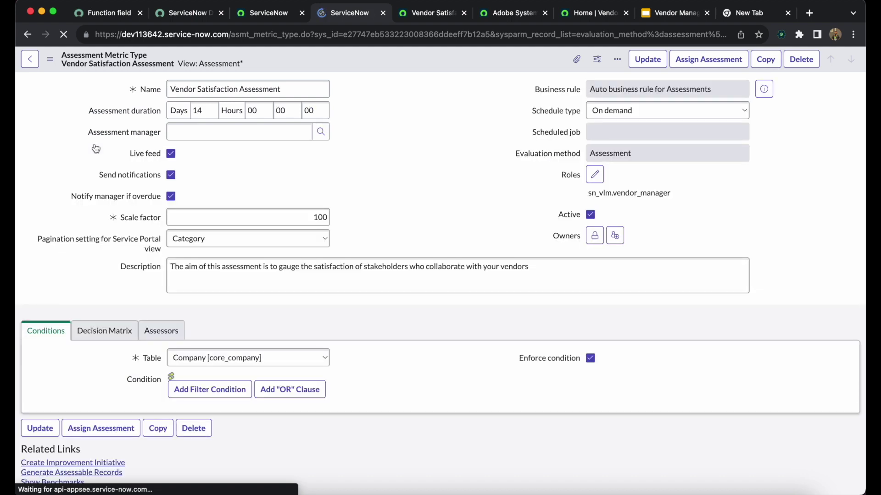
scroll(388, 331, down, 2)
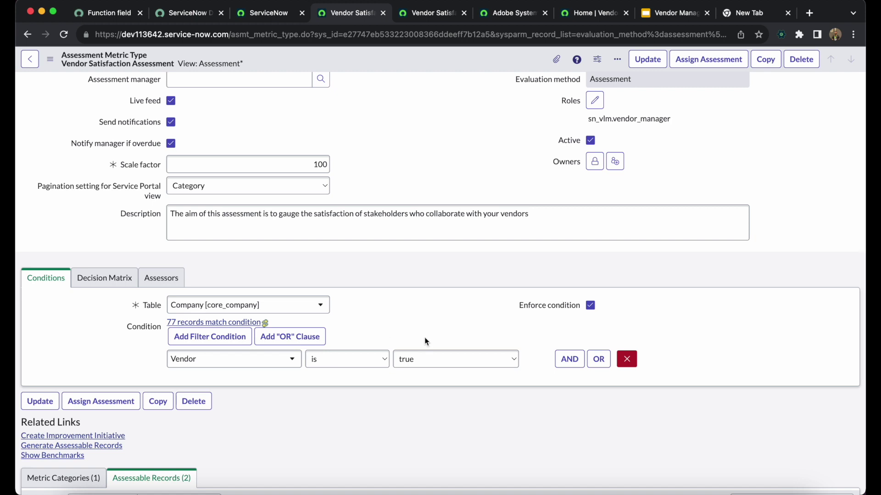
Step: Add a second condition to the assessment's company filter, requiring that Name is Adobe System
click(569, 366)
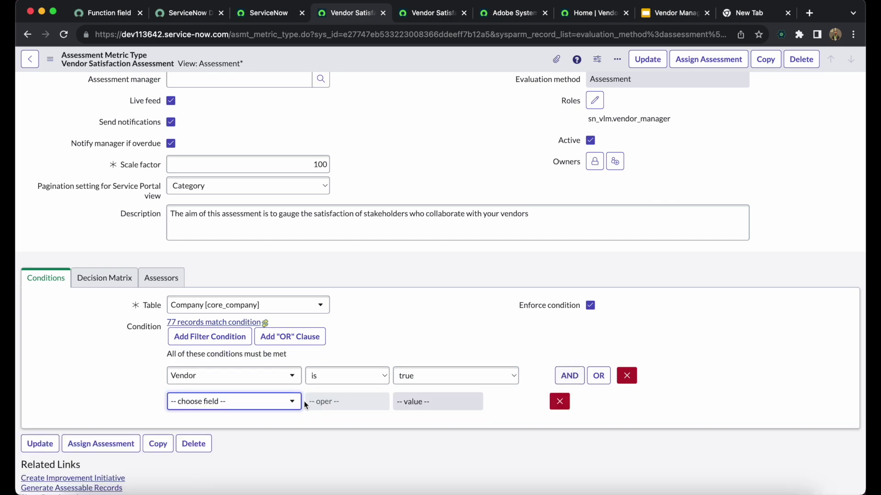
click(233, 403)
text(Name)
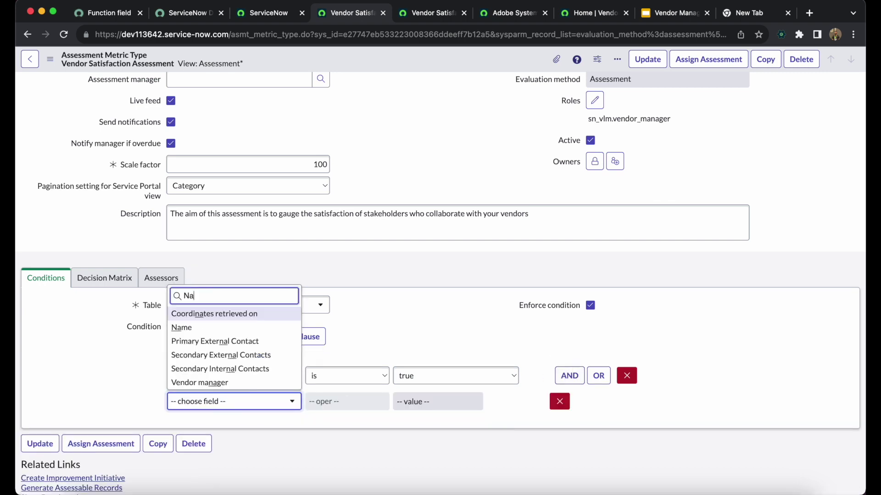
click(212, 385)
click(364, 398)
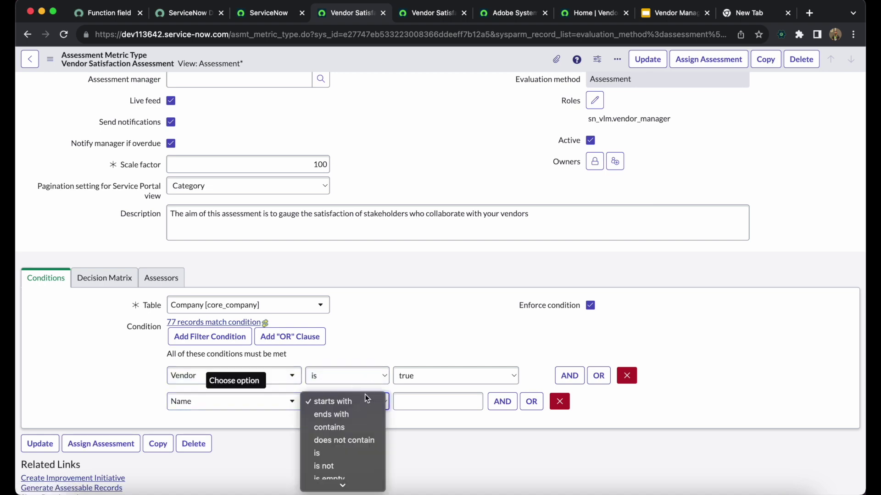
click(330, 453)
click(437, 402)
text(Adobe System)
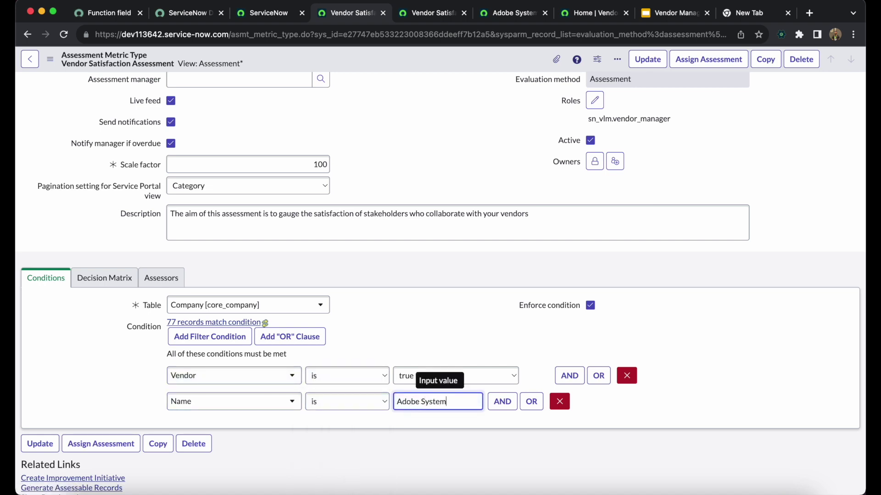
Step: Check the vendor's exact name on its company record, correct the Name condition to Adobe Systems and save the metric type
click(519, 13)
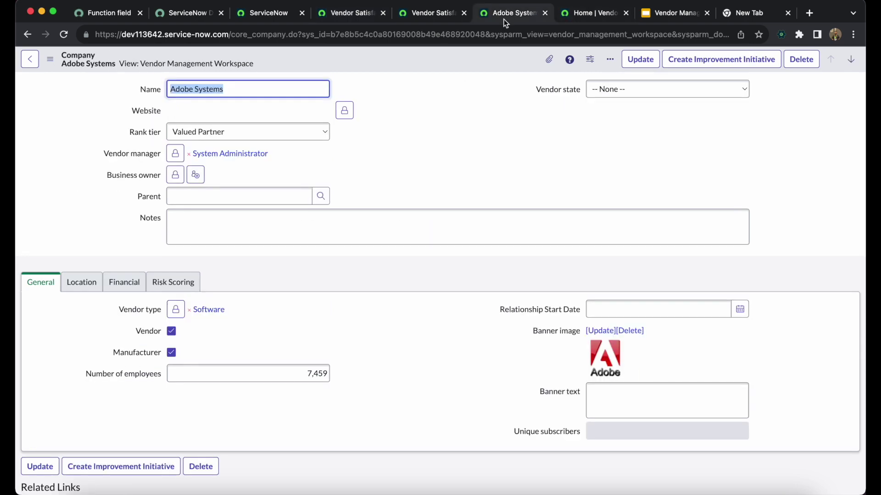
click(262, 89)
click(151, 92)
click(402, 6)
click(348, 14)
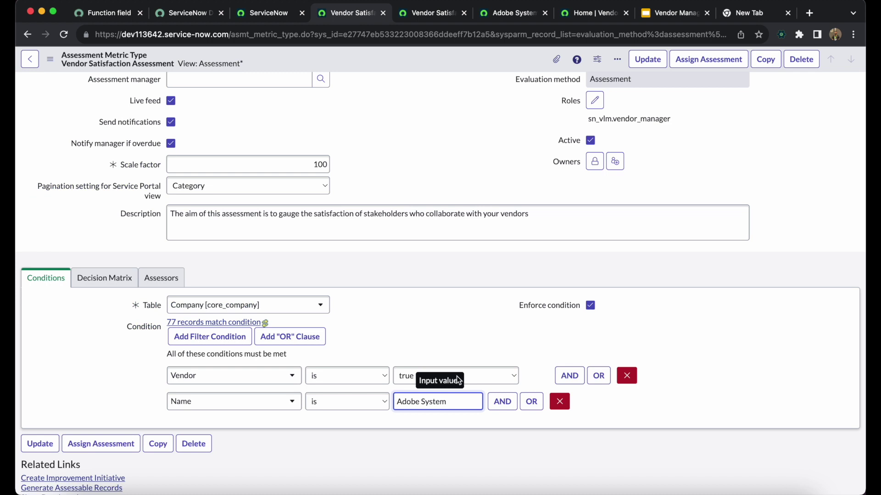
click(87, 400)
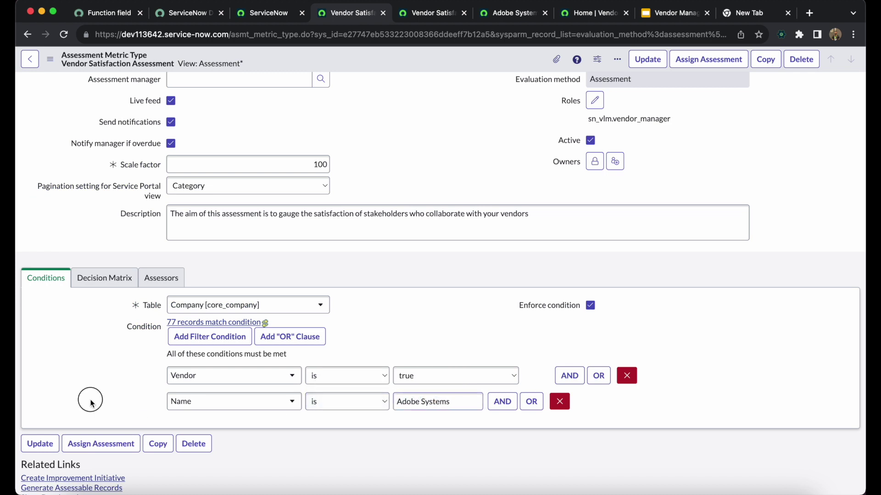
click(50, 58)
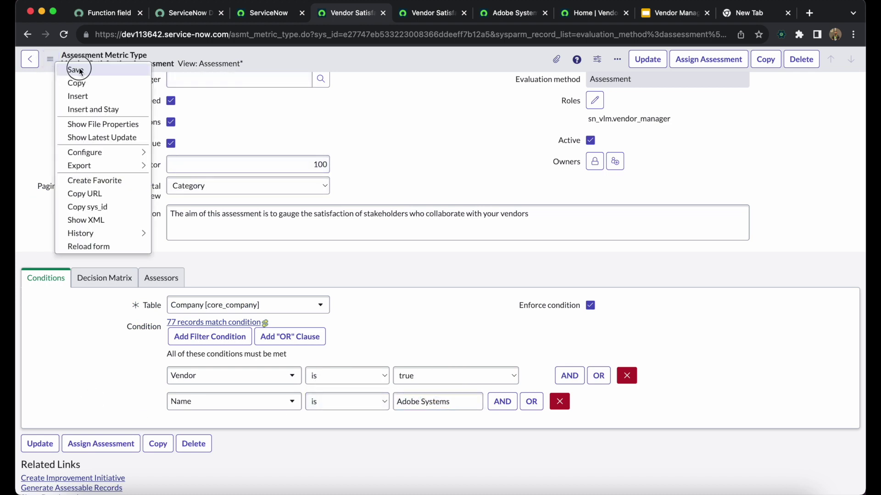
click(75, 68)
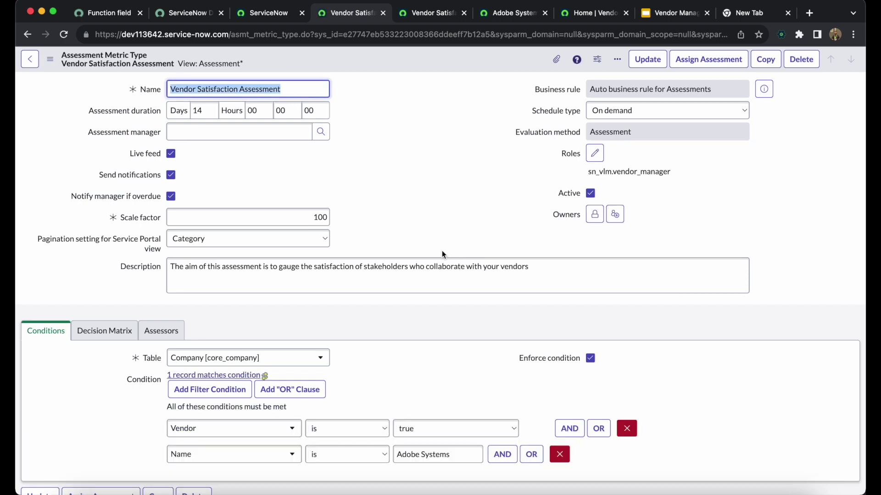
Step: Delete the empty assessable record from the Vendor Satisfaction Assessment, keeping the Adobe Systems record
scroll(420, 305, down, 5)
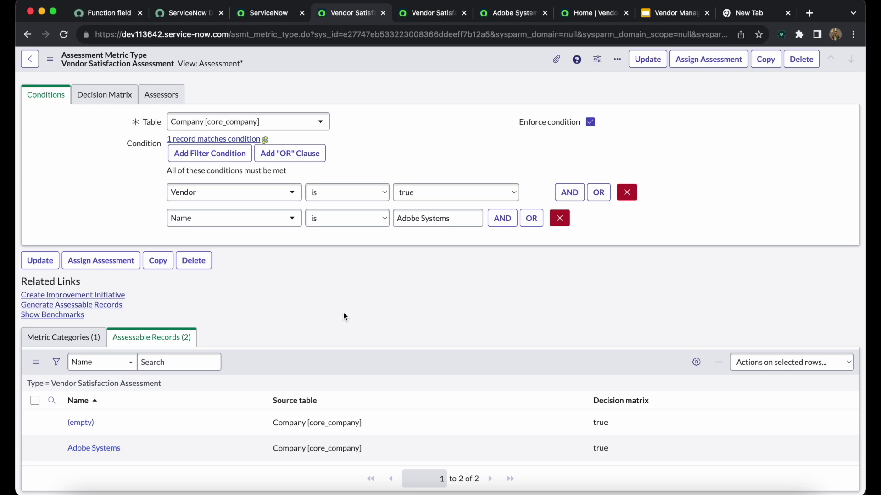
click(36, 423)
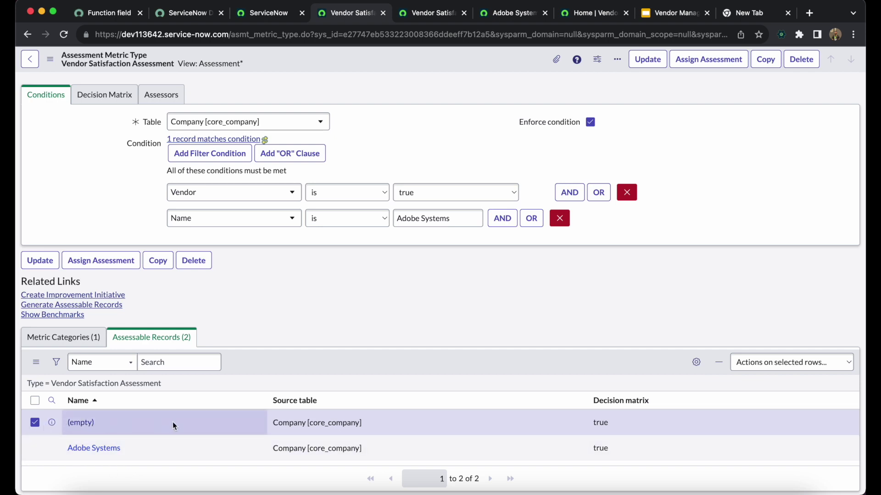
click(821, 365)
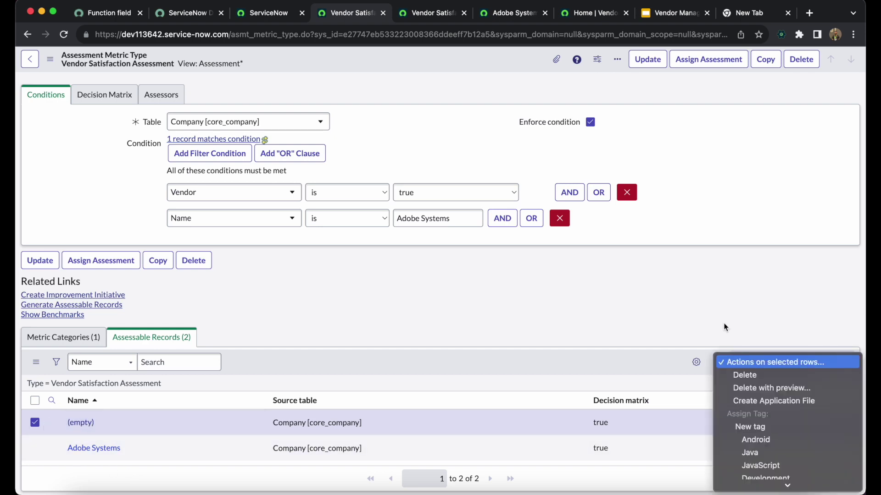
click(760, 376)
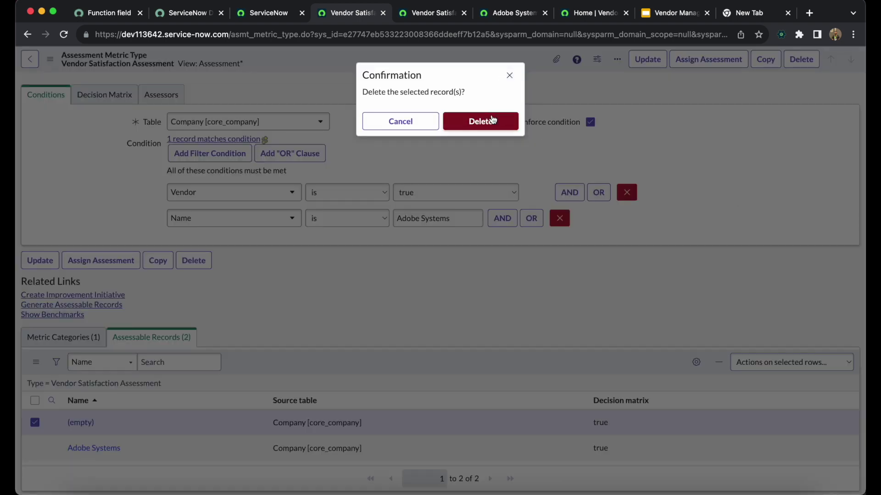
key(Return)
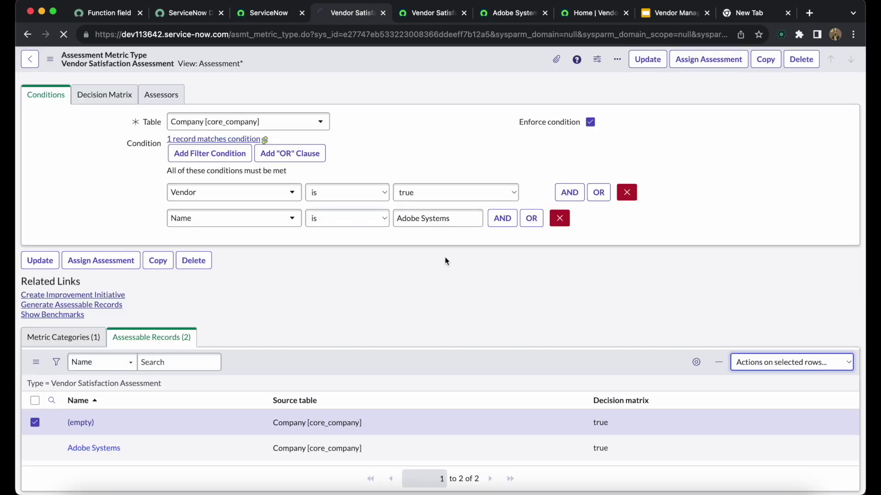
Step: Assign the Vendor Satisfaction Assessment to System Administrator from the recent assessors
scroll(412, 321, down, 3)
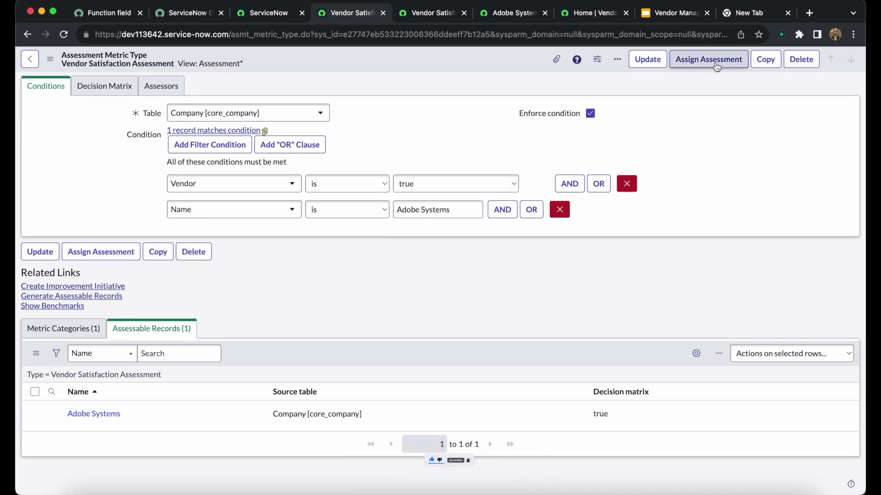
click(718, 61)
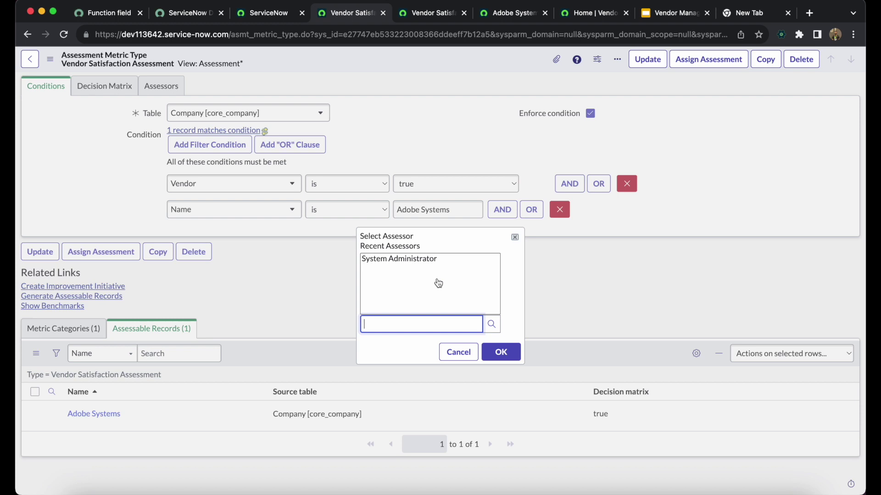
click(399, 258)
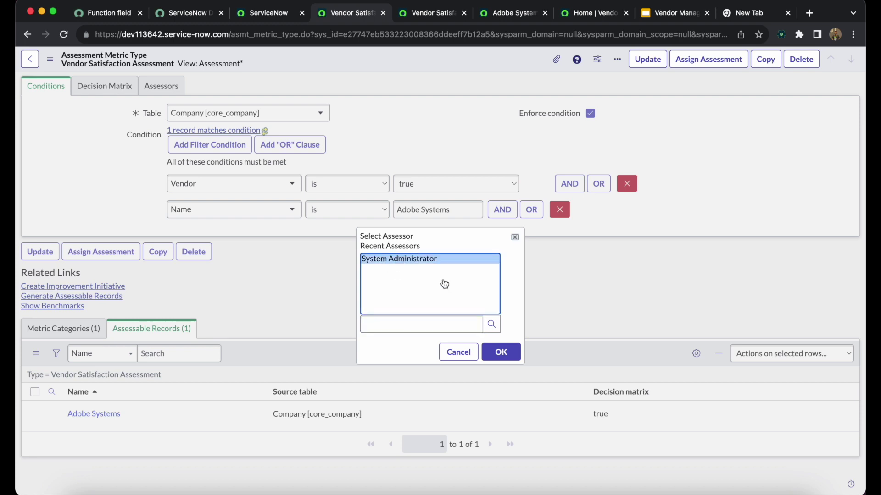
click(501, 353)
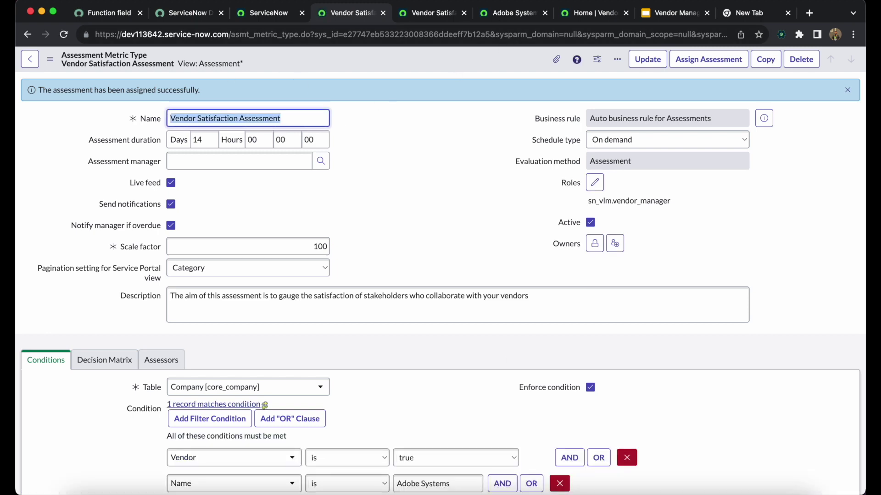
Step: Reload the Vendor Management Workspace home page and examine the Vendors by KPI group chart
click(509, 13)
click(572, 15)
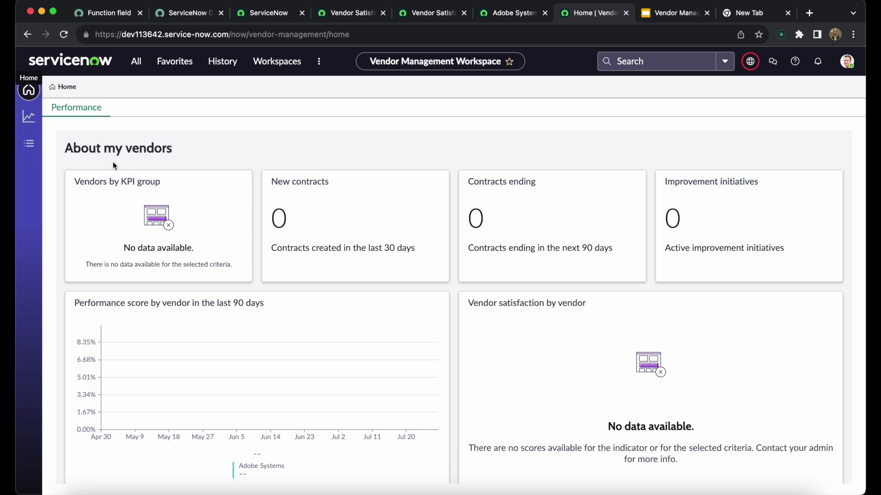
click(65, 36)
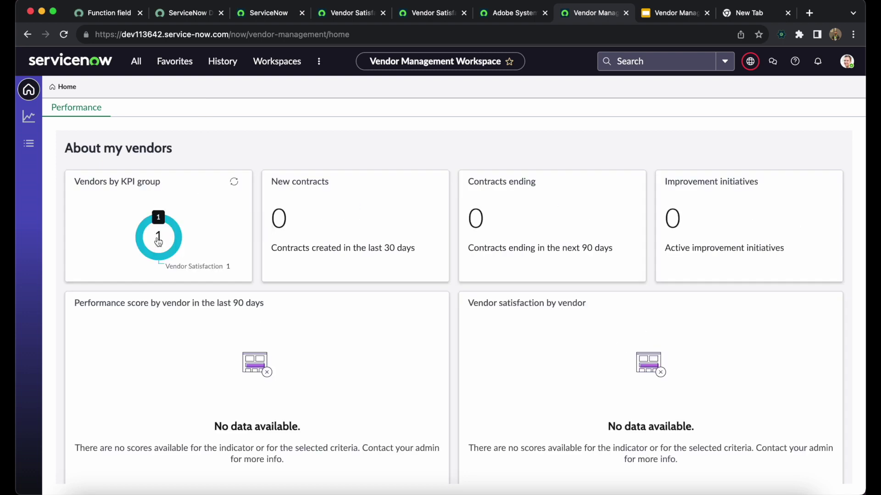
mouse_move(162, 251)
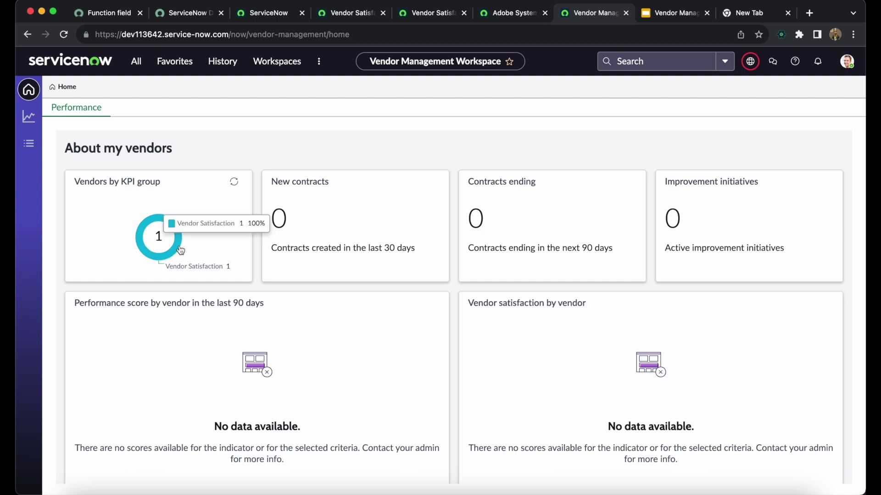
Step: Review the Vendor Satisfaction KPI group, inspect the service vendors behind the workspace chart and return to the workspace home
click(426, 16)
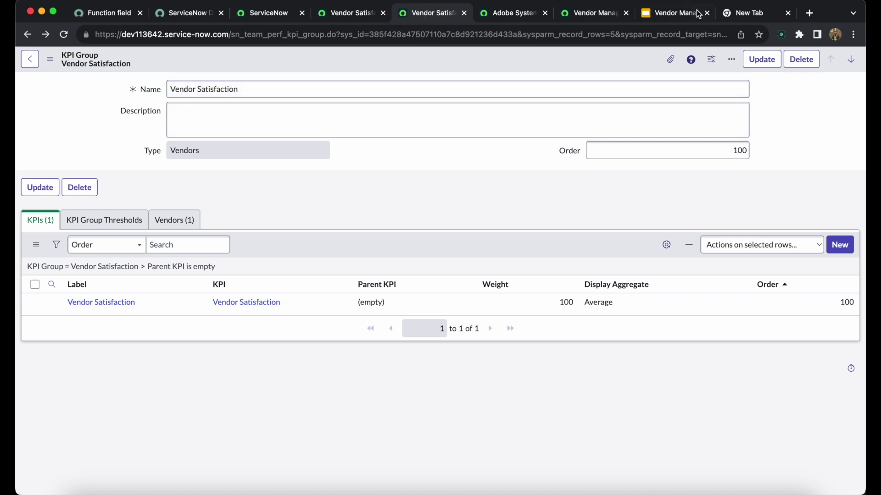
click(596, 13)
click(178, 241)
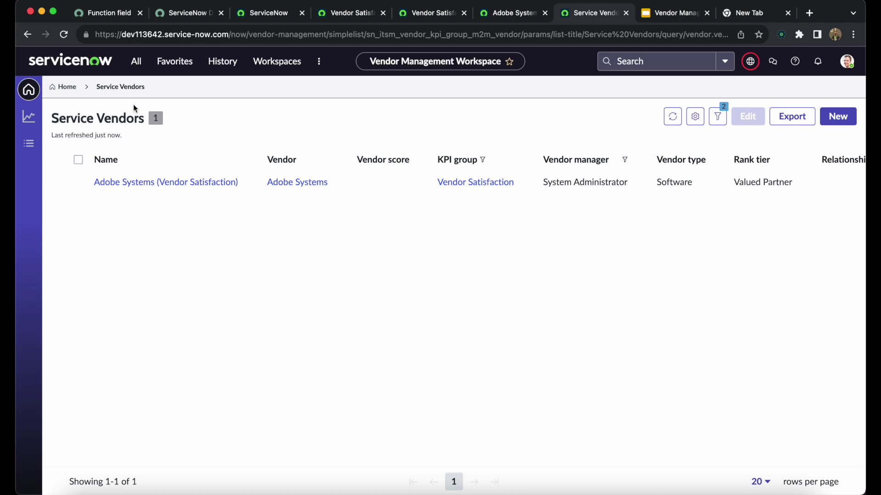
click(63, 87)
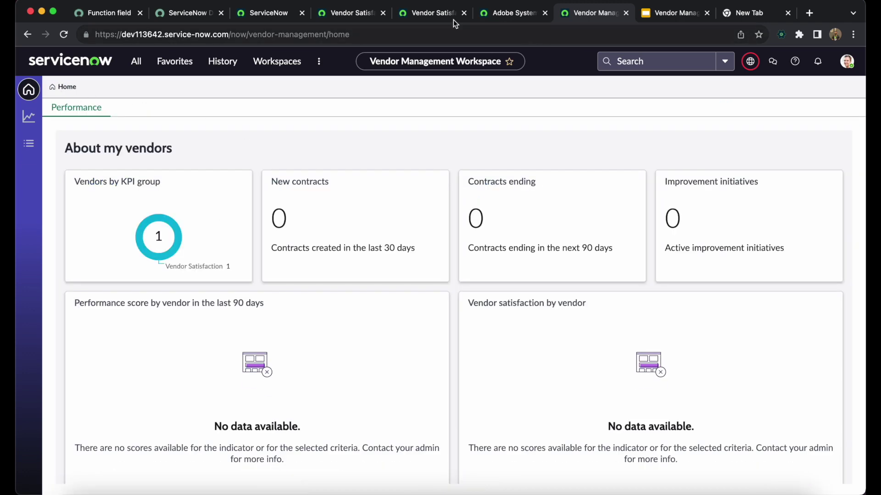
Step: Filter the application navigator for assessment and open My Assessments & Surveys in a new browser tab
click(412, 14)
click(354, 14)
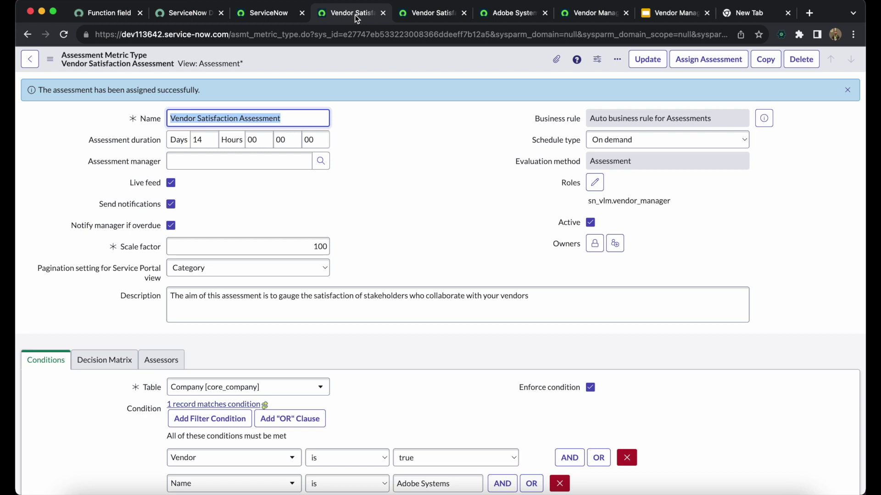
click(268, 14)
click(136, 61)
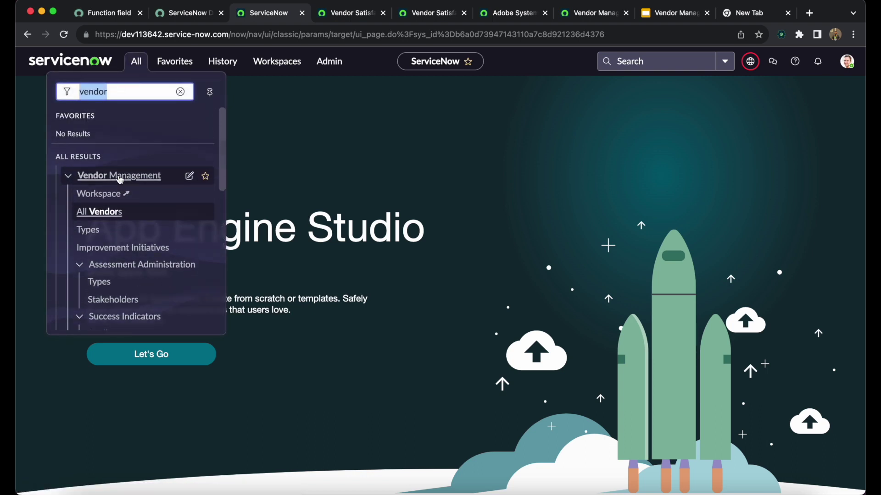
scroll(120, 179, down, 10)
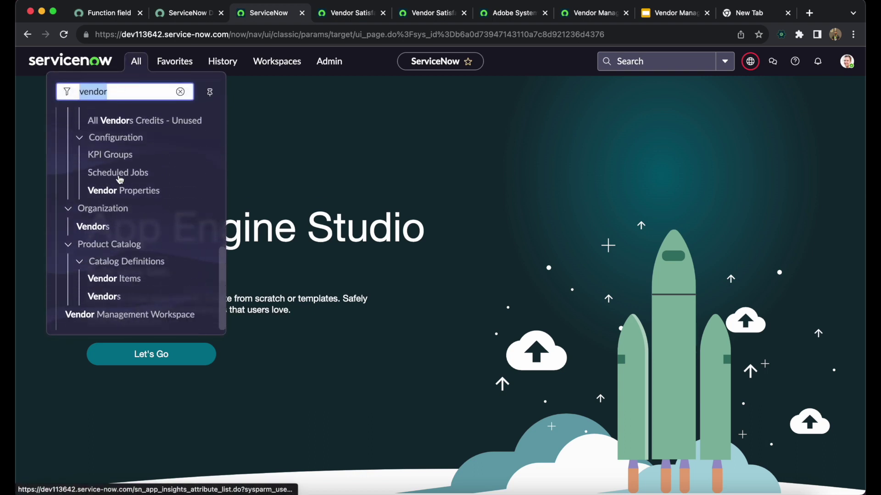
scroll(118, 257, down, 5)
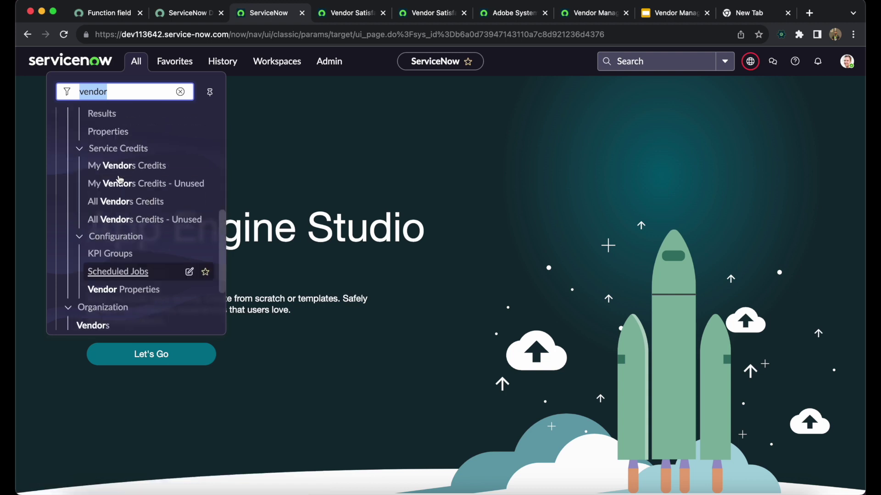
click(179, 93)
text(assessment)
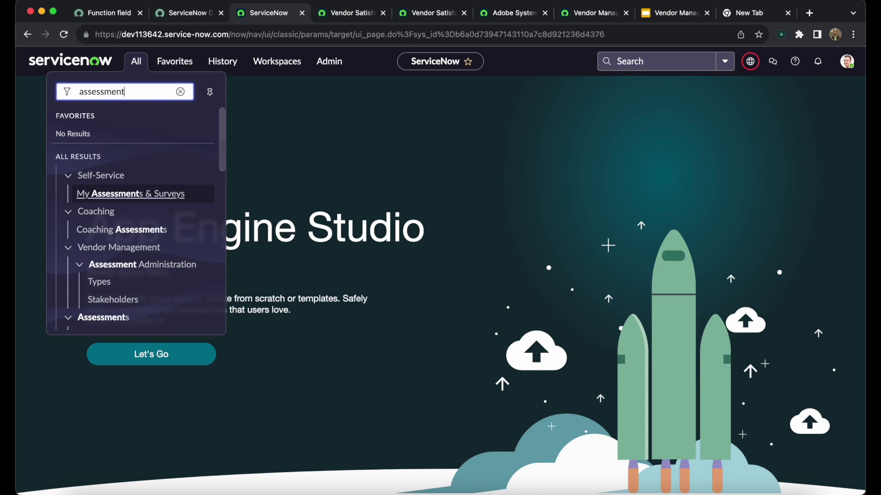
super+click(117, 195)
click(344, 5)
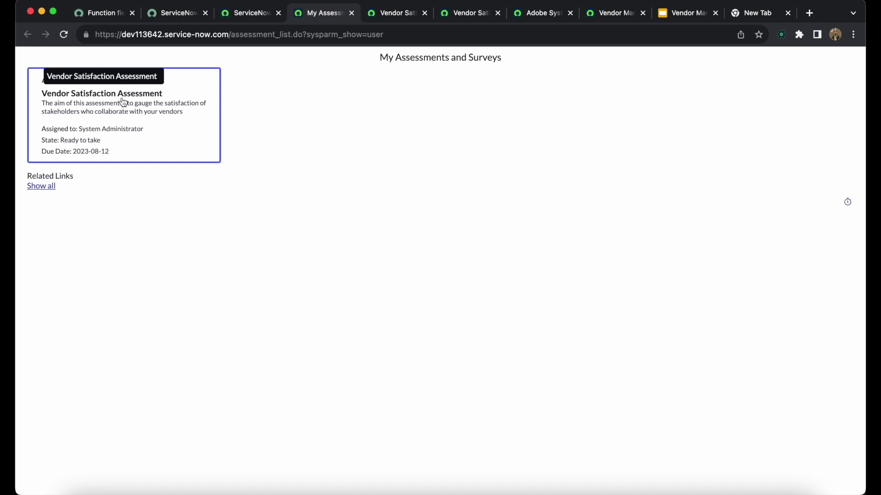
Step: Take the Vendor Satisfaction Assessment for Adobe Systems, rating the first five questions Very Satisfied and the last Satisfied, and submit it
click(121, 113)
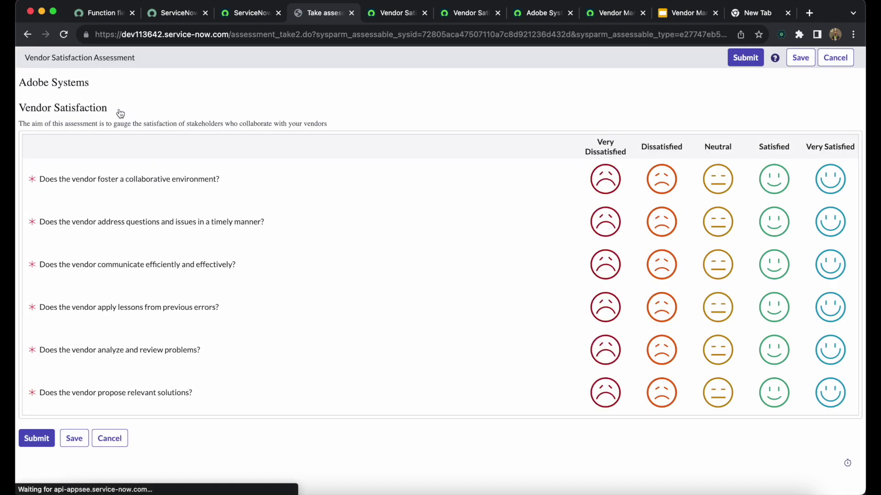
click(831, 185)
click(832, 226)
click(831, 266)
click(831, 309)
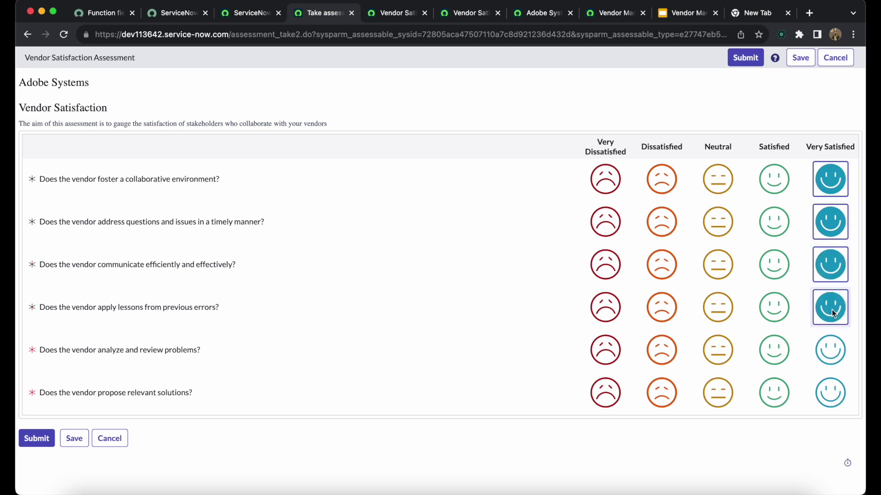
click(824, 355)
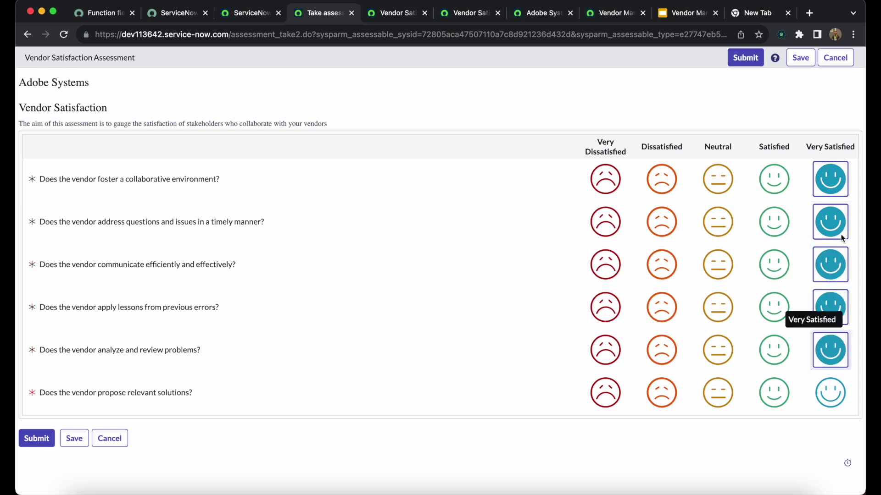
click(775, 397)
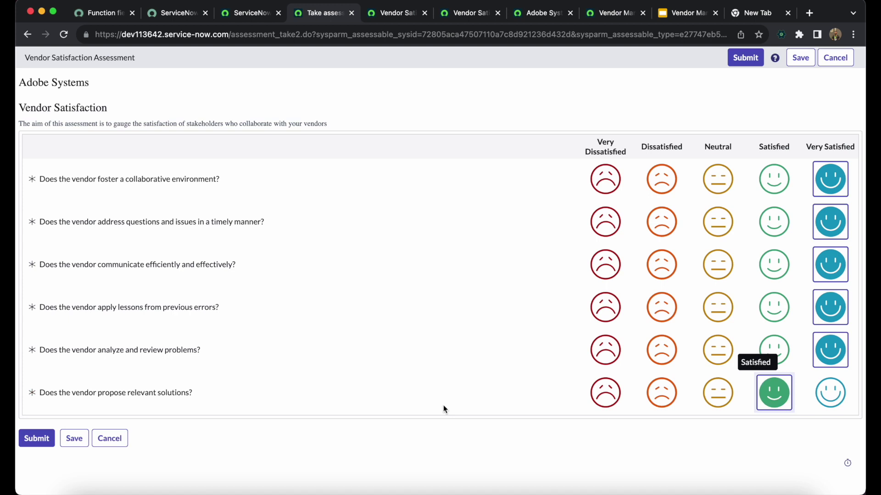
click(38, 439)
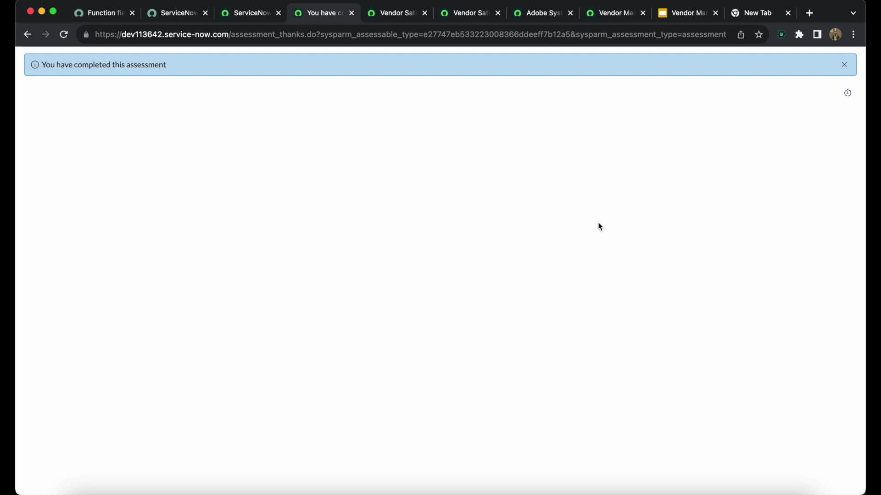
Step: Leave the completed assessment page and review the conditions of the Vendor Satisfaction Assessment metric type
click(20, 36)
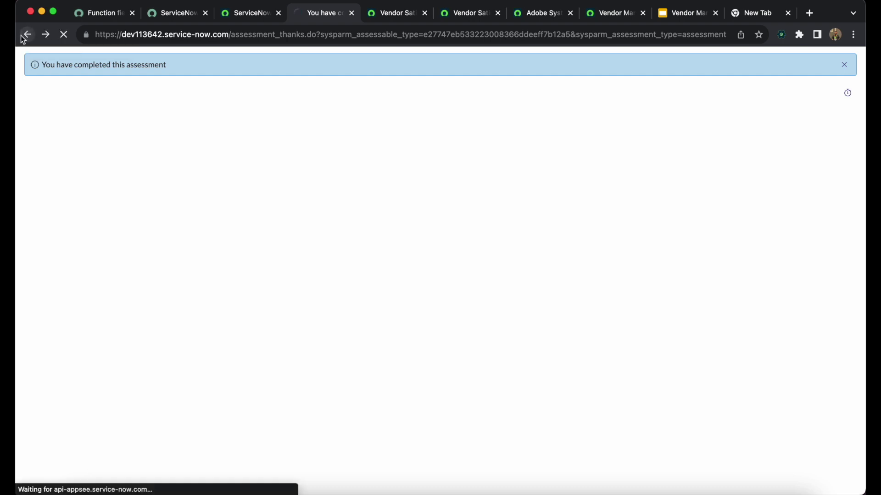
click(412, 14)
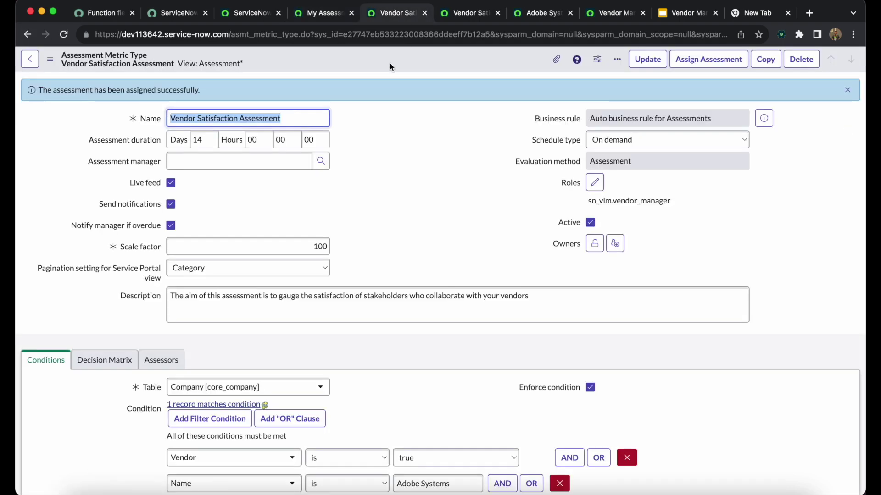
click(443, 16)
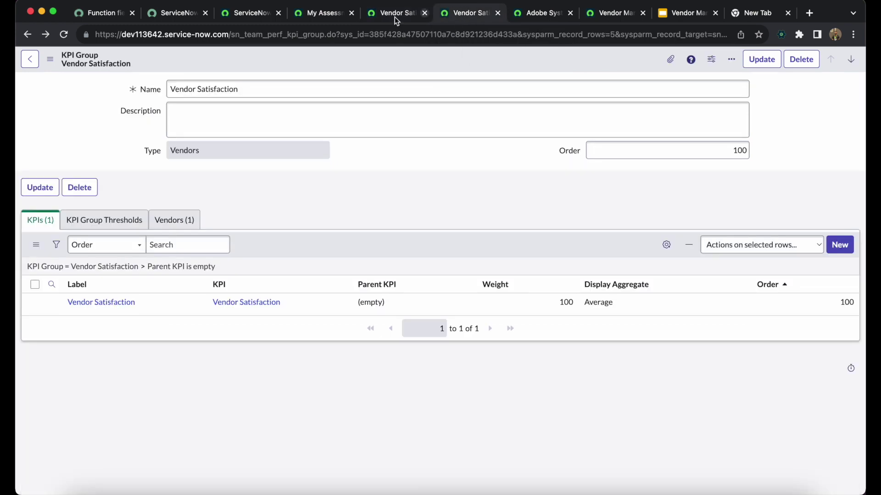
click(312, 15)
click(375, 14)
scroll(367, 189, down, 3)
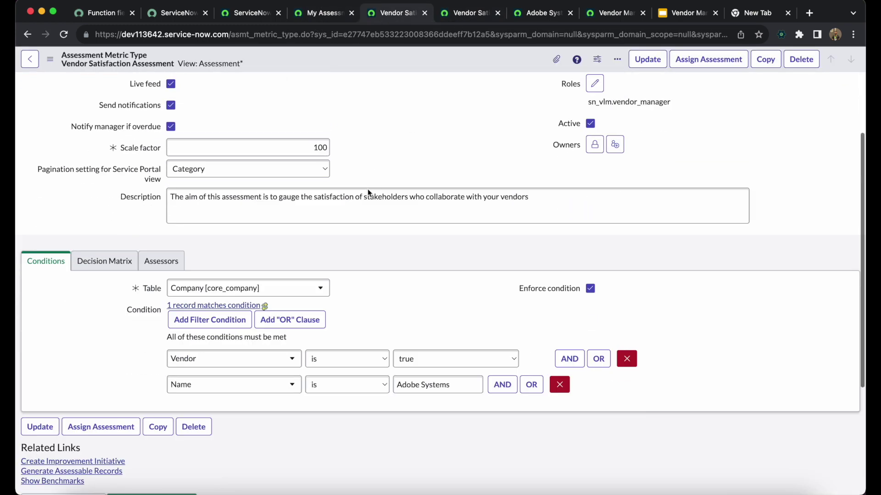
scroll(367, 189, down, 5)
Step: Open the Vendor Satisfaction KPI's indicator from the KPI group in a new browser tab and inspect its source settings
click(473, 14)
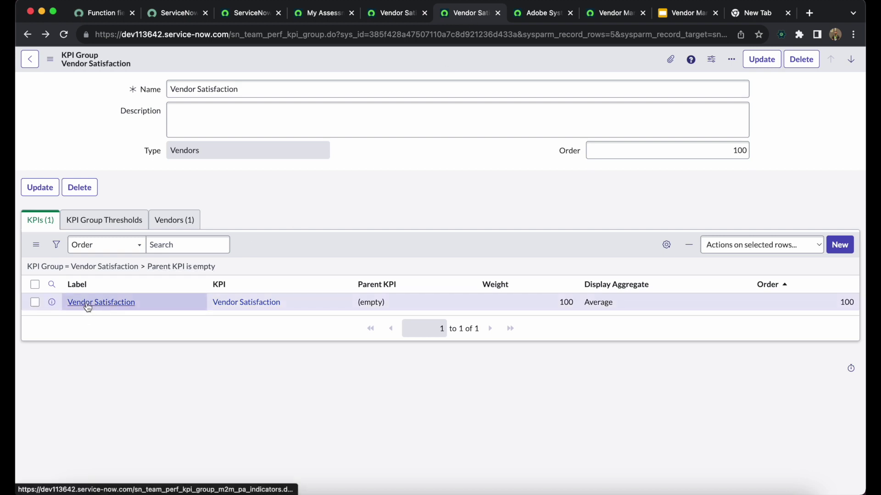
super+click(241, 303)
click(504, 14)
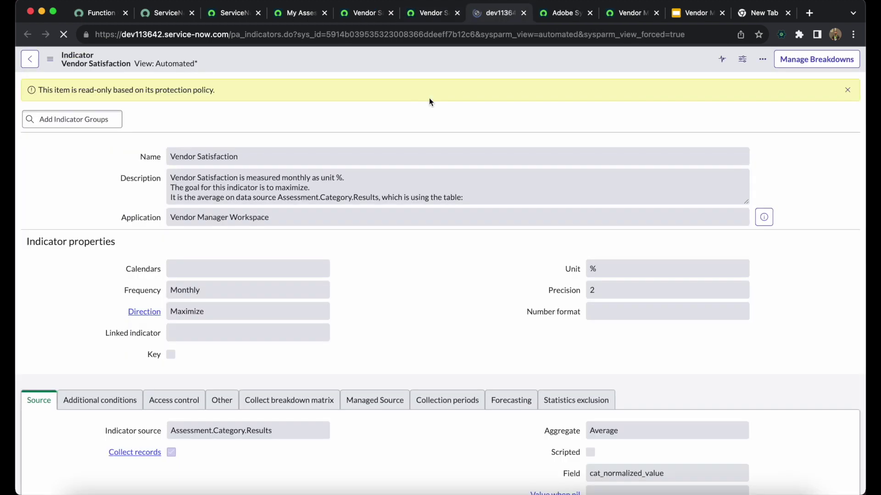
scroll(354, 247, down, 5)
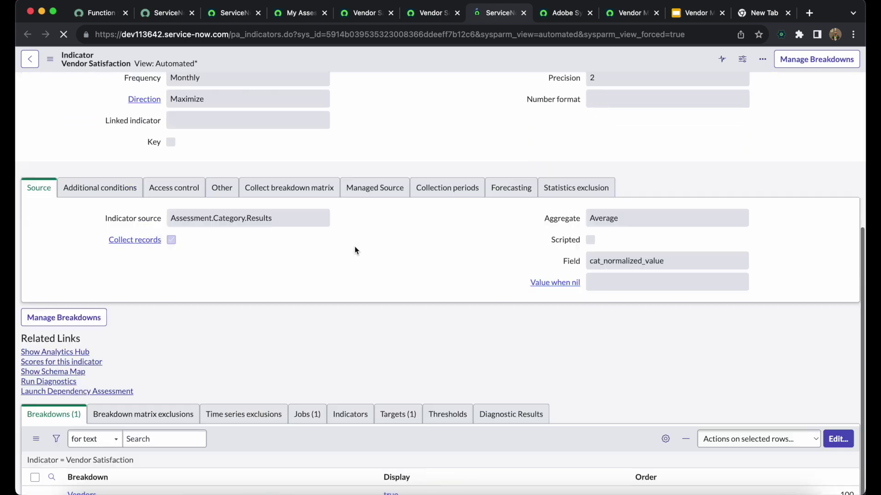
scroll(354, 246, up, 2)
scroll(354, 246, down, 3)
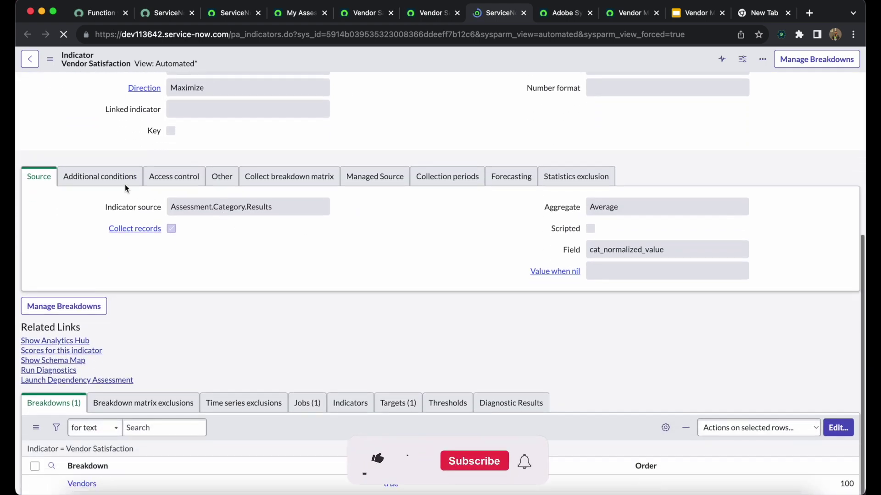
scroll(229, 284, down, 3)
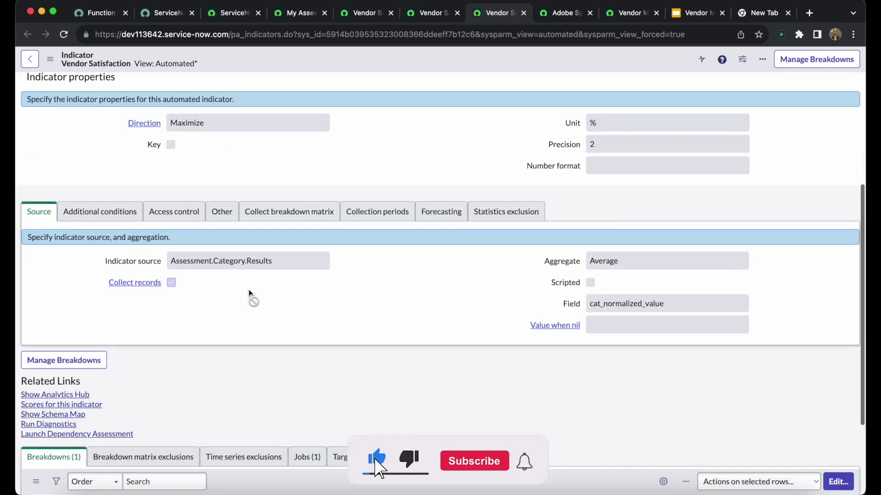
Step: Show the indicator's additional conditions and highlight the facts table name sn_vlm_vmw_asmt_category_results
scroll(249, 294, up, 2)
click(100, 161)
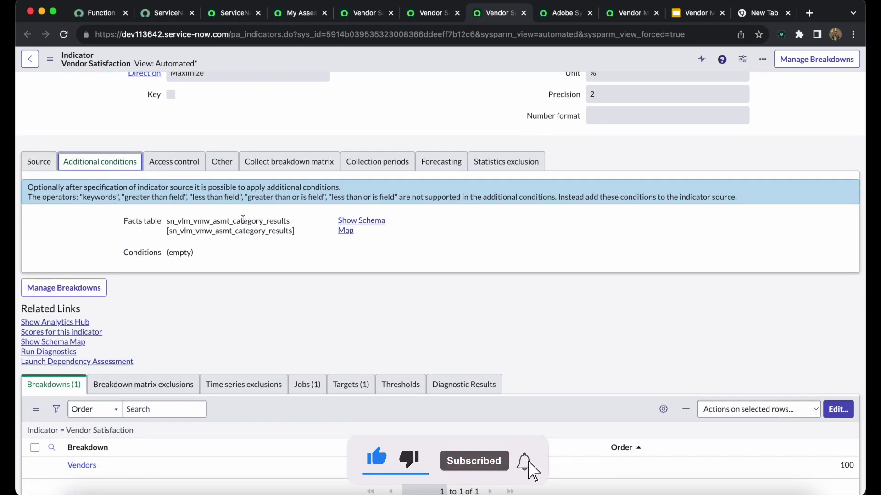
drag(170, 231, 291, 233)
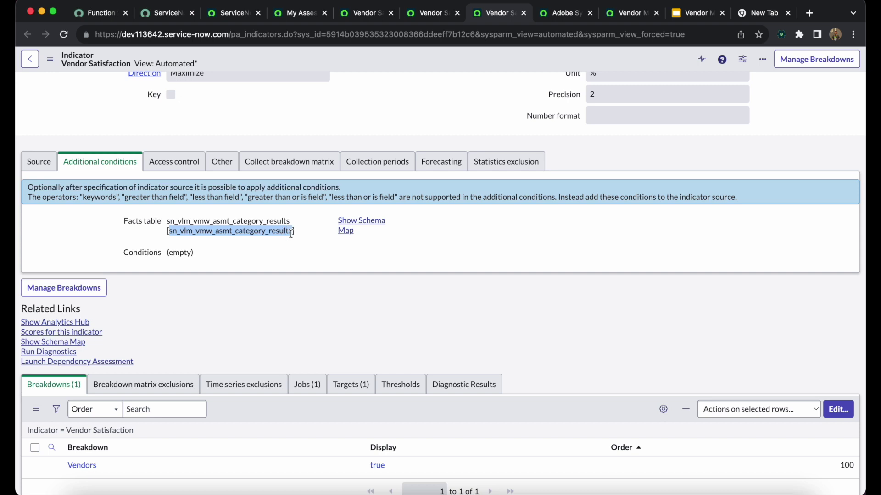
scroll(342, 101, up, 3)
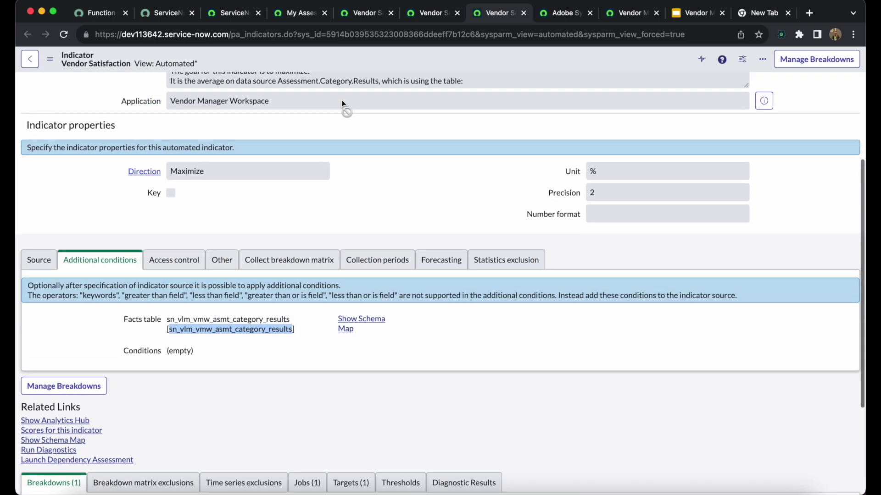
Step: Open the sn_vlm_vmw_asmt_category_results table list in a new browser tab through the application navigator
click(301, 18)
click(370, 13)
click(427, 13)
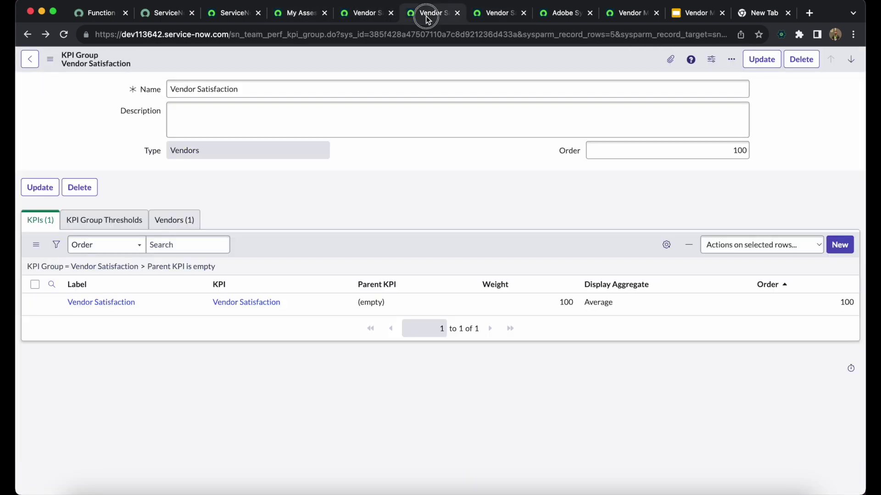
click(318, 15)
click(233, 14)
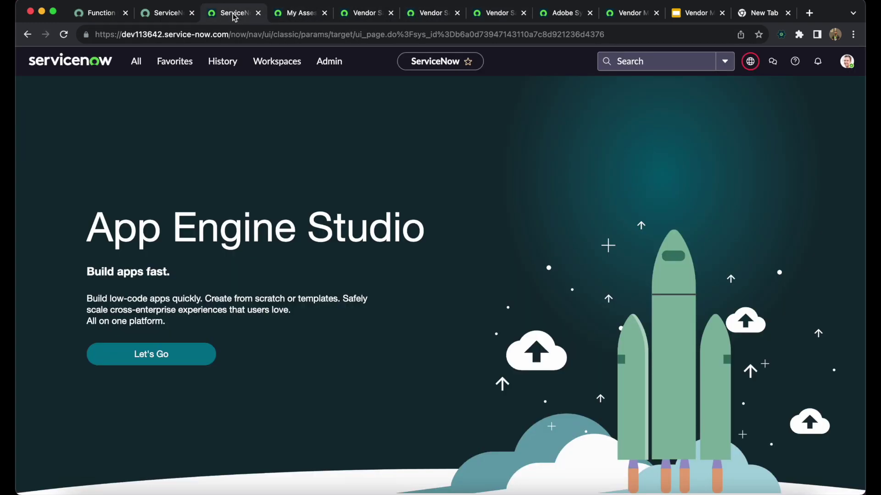
click(137, 61)
key(BackSpace)
text(asmt_category_results)
text(.LIST)
key(Return)
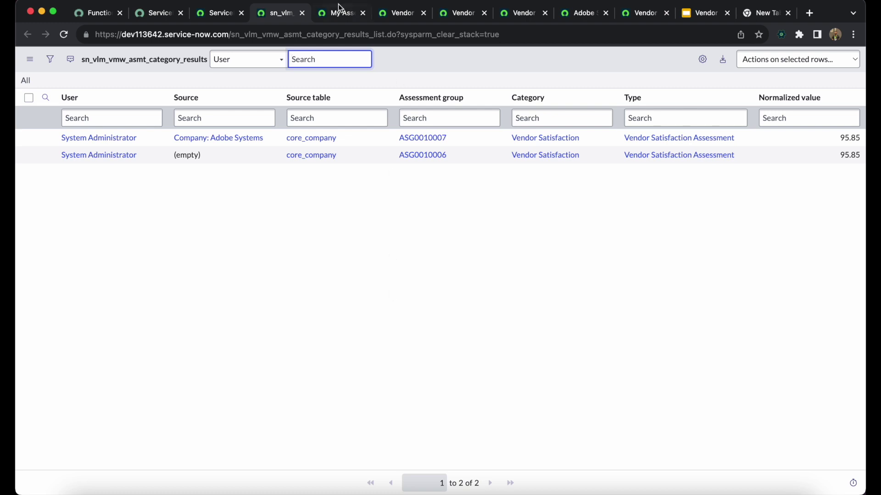
Step: Return to the Vendor Satisfaction Assessment metric type and examine its metric categories
click(213, 15)
click(275, 17)
click(341, 15)
click(401, 14)
scroll(340, 229, up, 2)
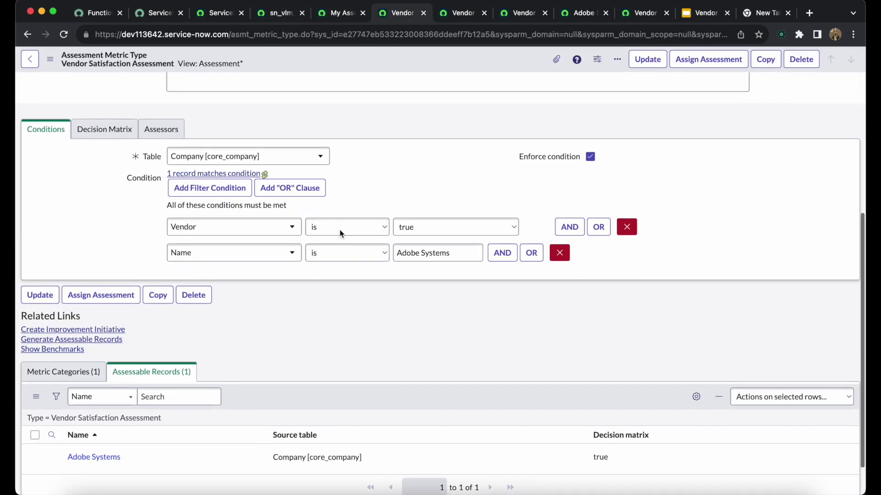
click(62, 338)
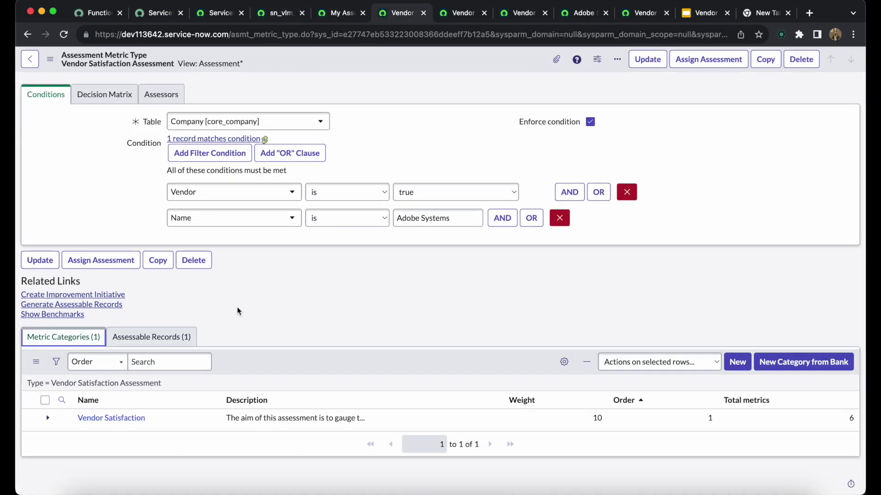
scroll(250, 307, up, 3)
scroll(145, 279, down, 3)
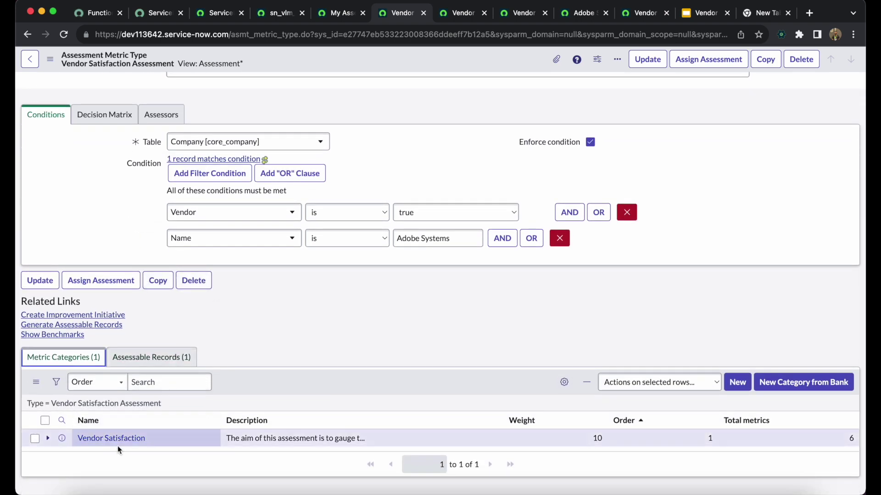
scroll(212, 399, down, 1)
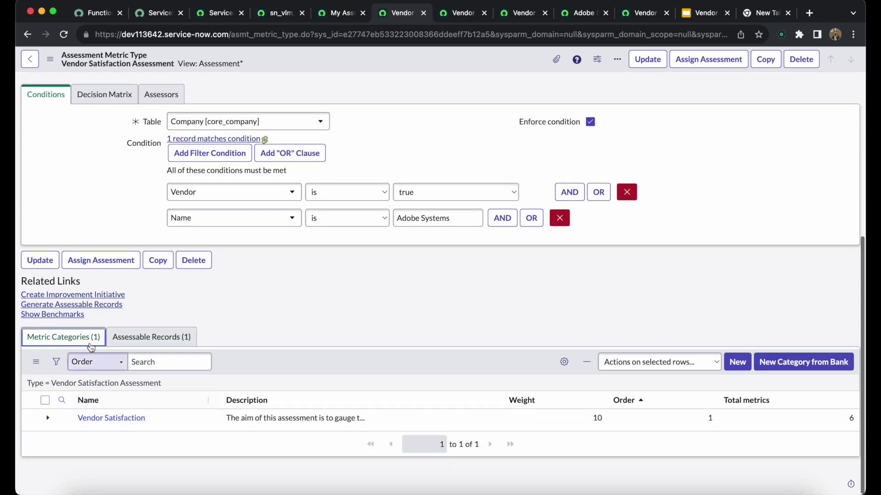
Step: Open the Vendor Satisfaction metric category in a new browser tab and examine the weights of its assessment metrics
super+click(116, 424)
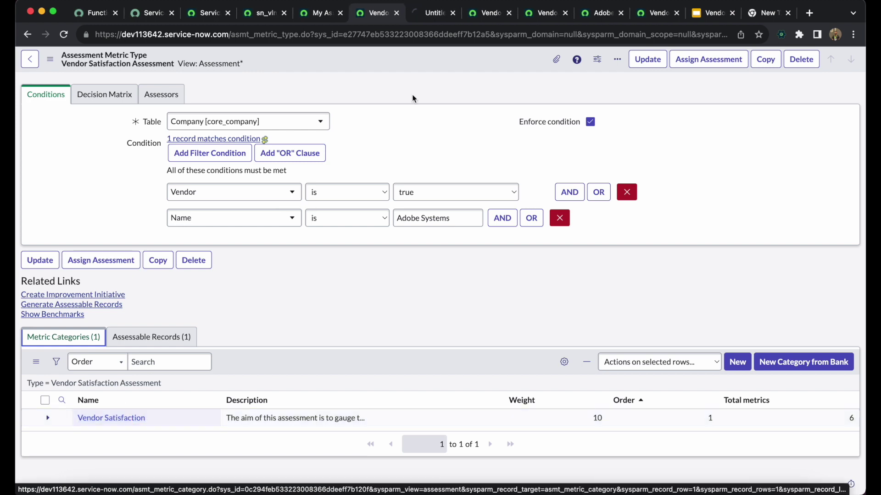
click(431, 13)
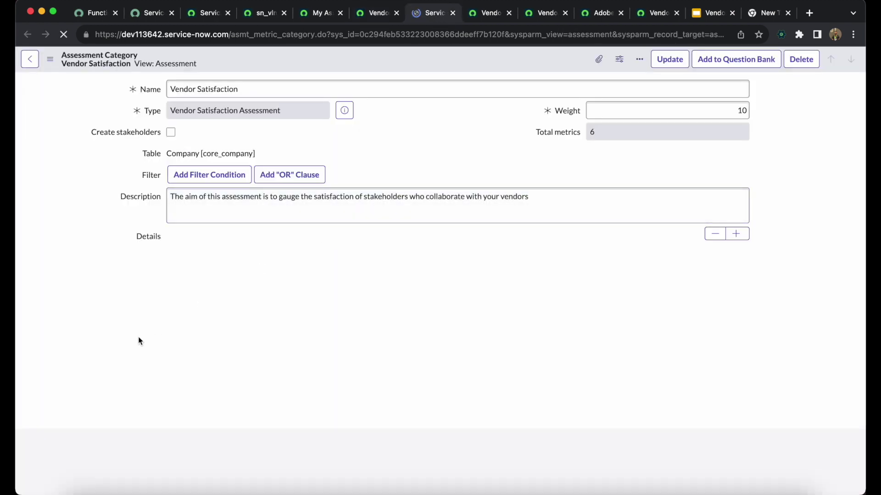
scroll(323, 311, down, 4)
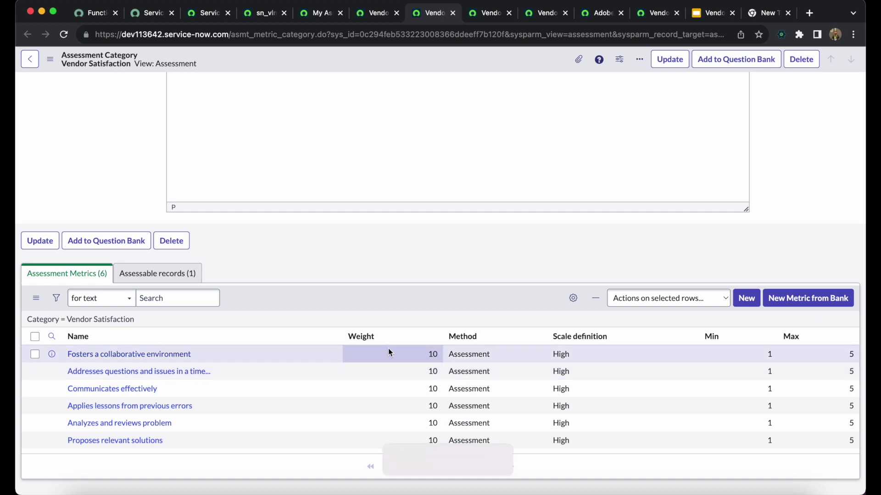
Step: Go back to the assessment category results list and check the normalized value of the Adobe Systems record
click(487, 16)
click(532, 18)
click(601, 15)
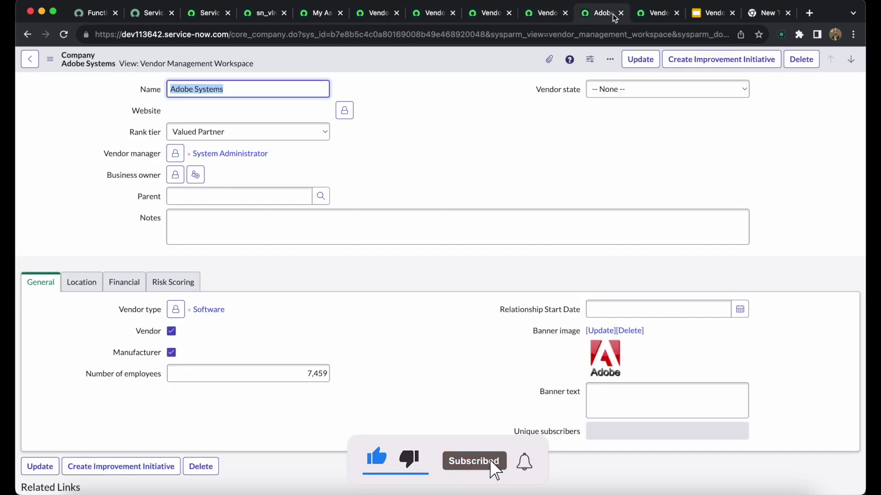
click(645, 16)
click(378, 12)
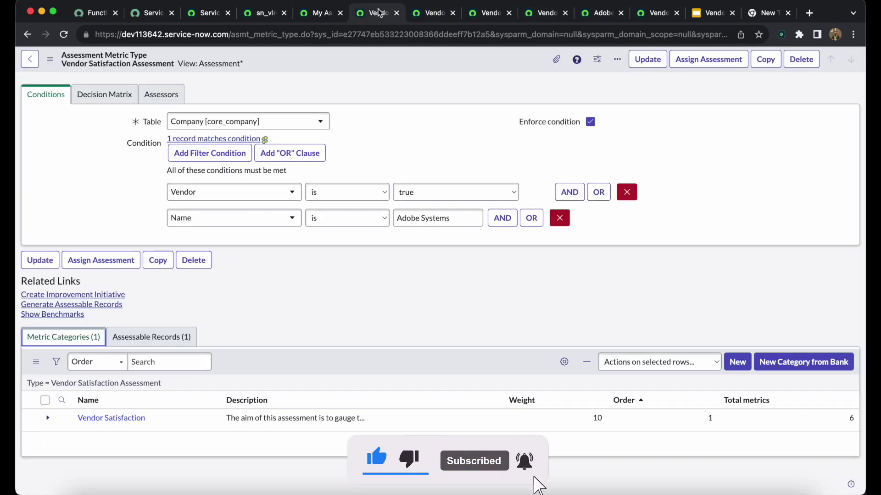
click(318, 15)
click(275, 15)
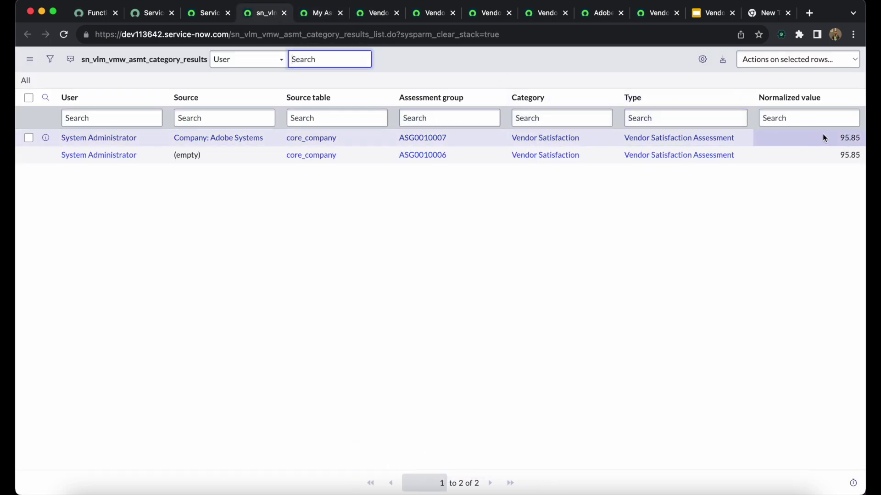
Step: Return to the Vendor Satisfaction indicator and review its name, source and aggregation settings
click(374, 13)
scroll(192, 214, up, 1)
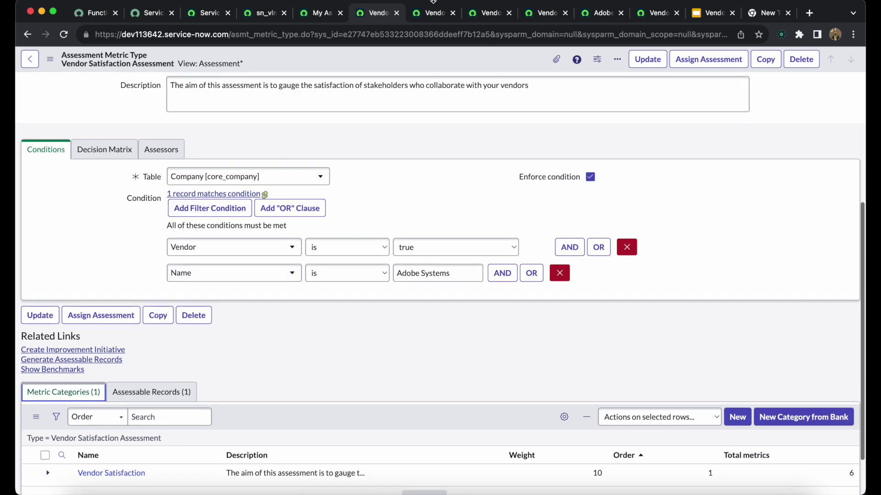
click(434, 14)
click(492, 14)
click(540, 14)
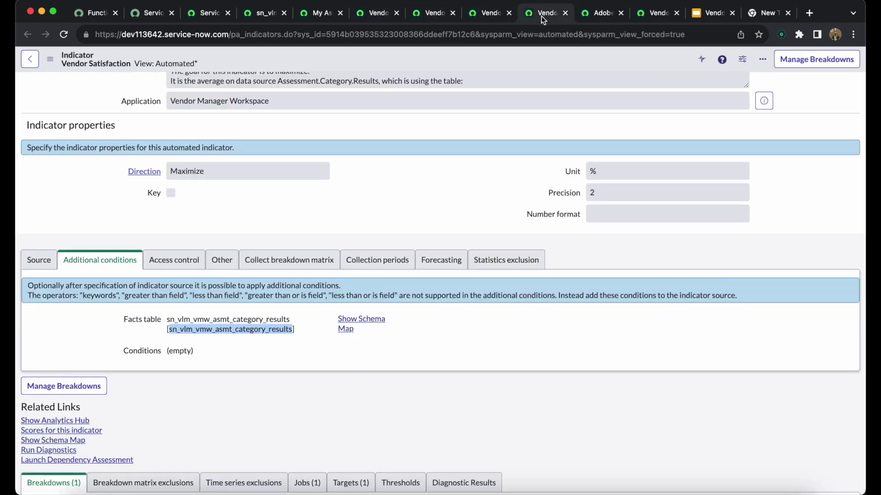
click(51, 287)
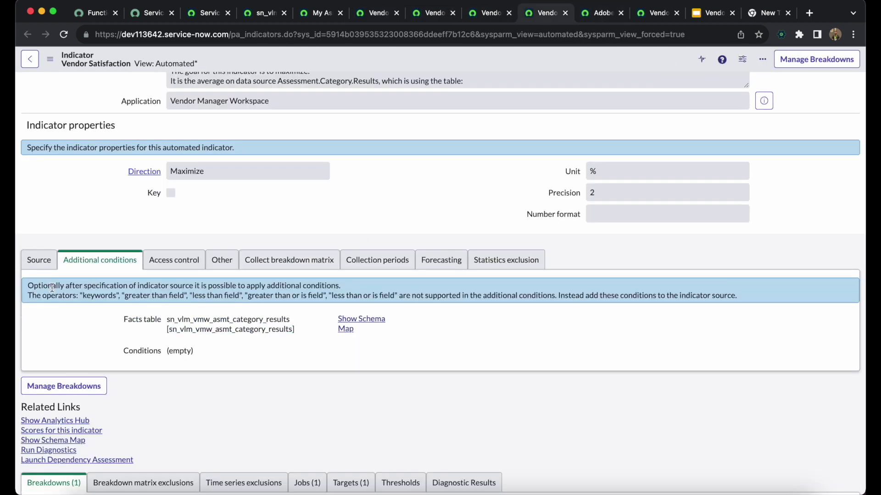
scroll(192, 210, up, 3)
triple_click(173, 184)
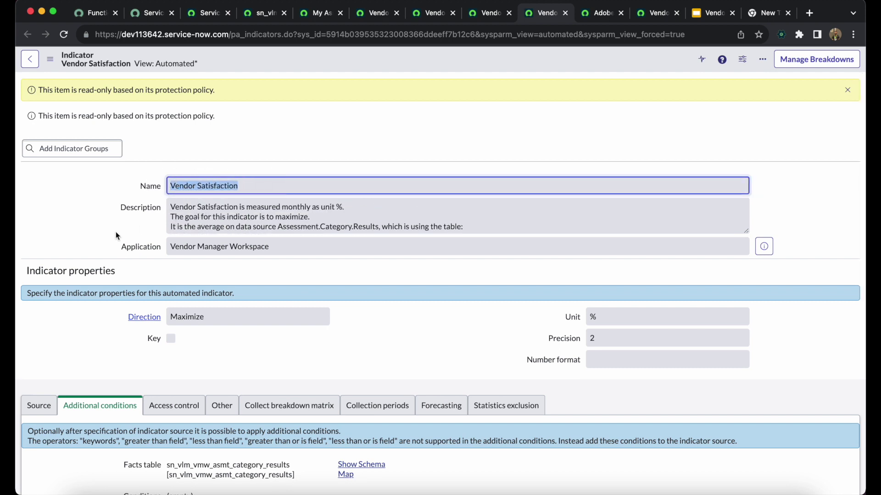
scroll(116, 232, down, 2)
click(39, 332)
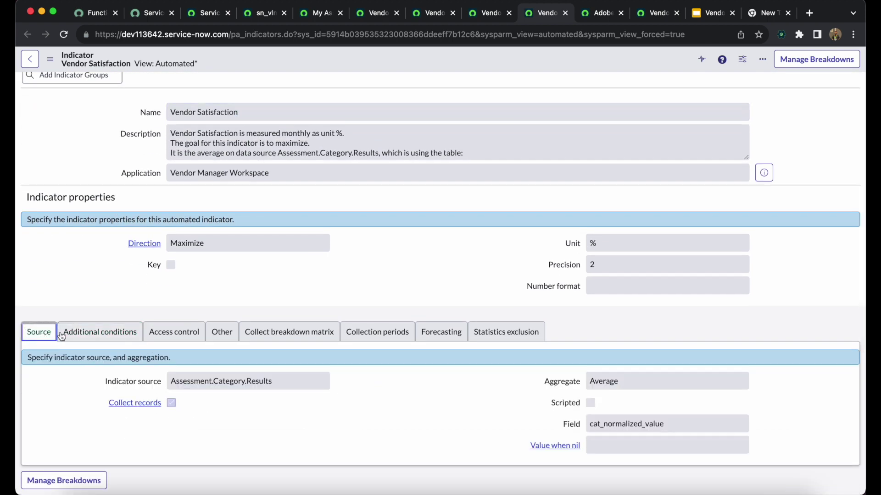
scroll(80, 346, down, 3)
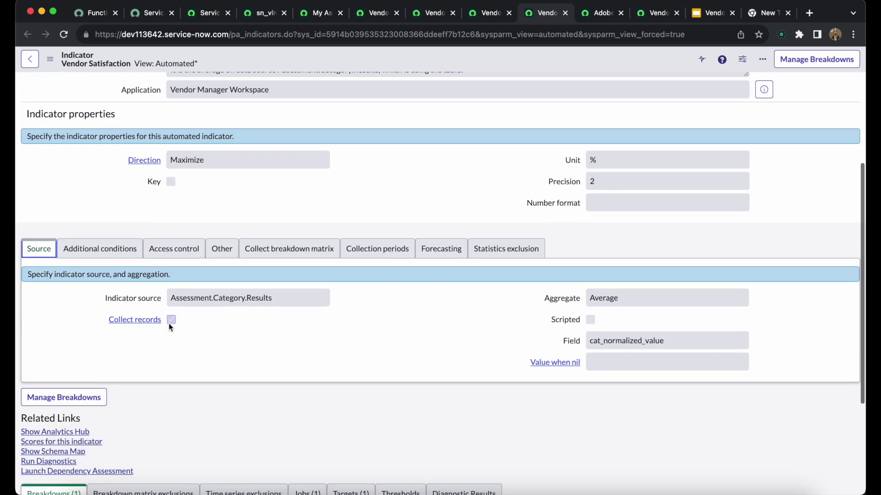
Step: Check the indicator's facts table and cat_normalized_value field against the Normalized value column of the category results list
click(93, 257)
drag(168, 317, 294, 321)
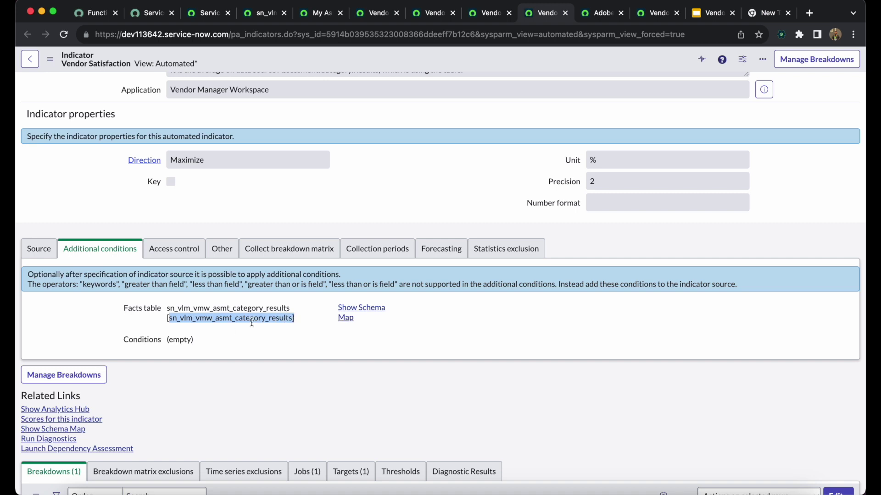
click(39, 250)
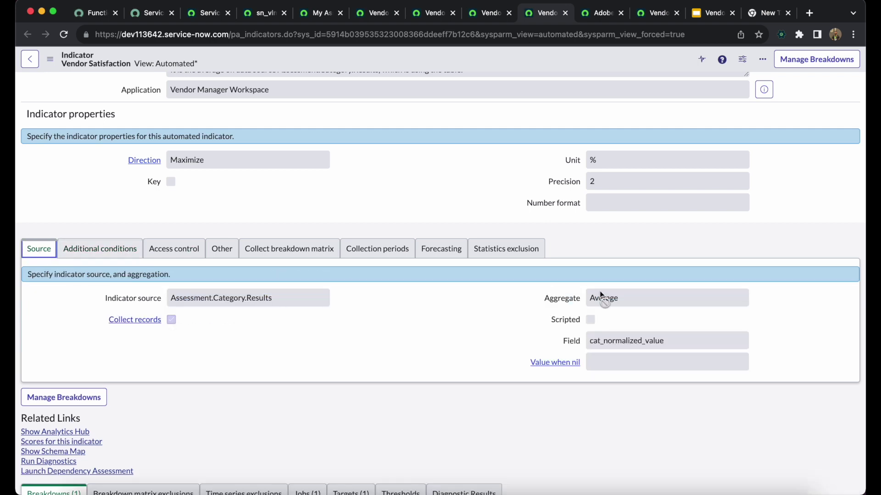
drag(586, 344, 674, 343)
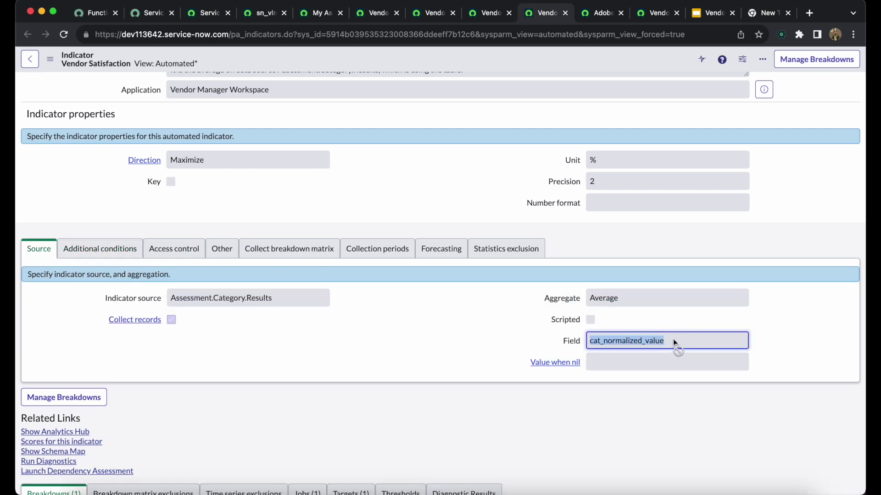
drag(673, 339, 767, 156)
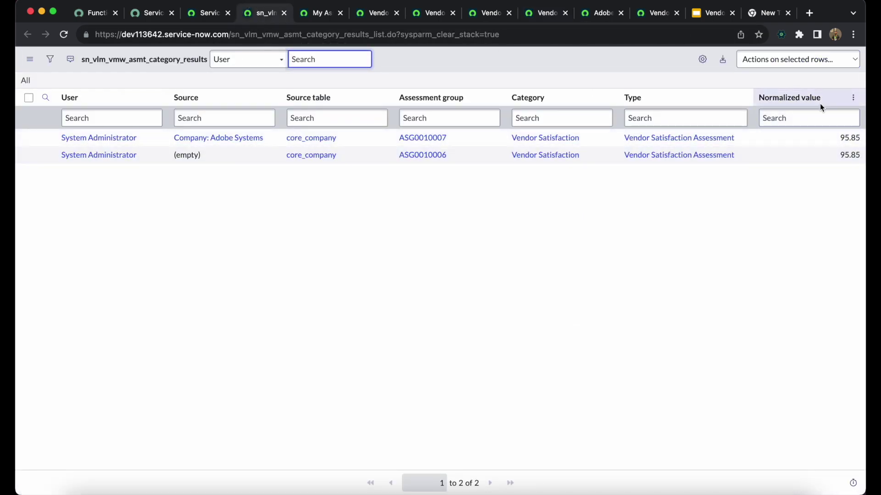
click(372, 13)
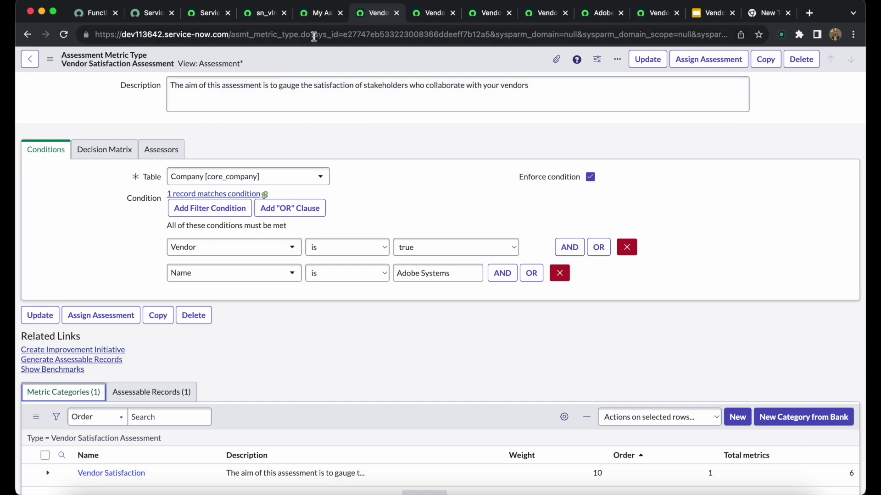
click(316, 15)
click(421, 13)
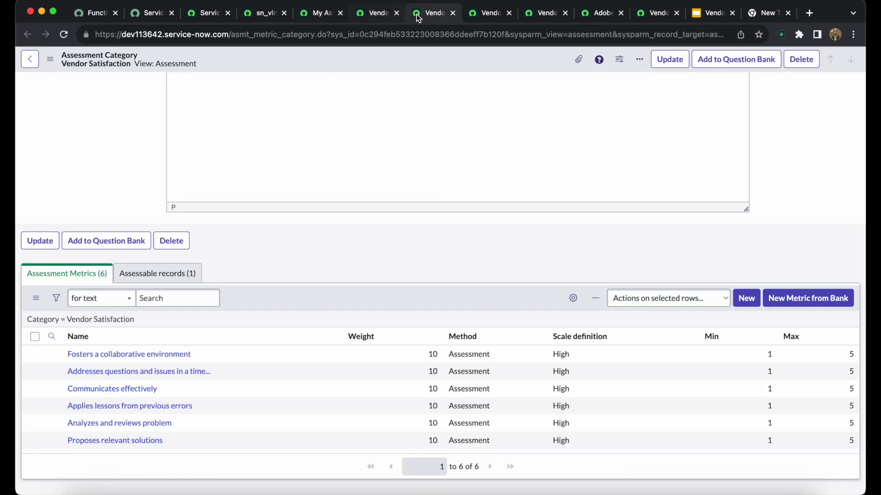
click(482, 19)
click(538, 16)
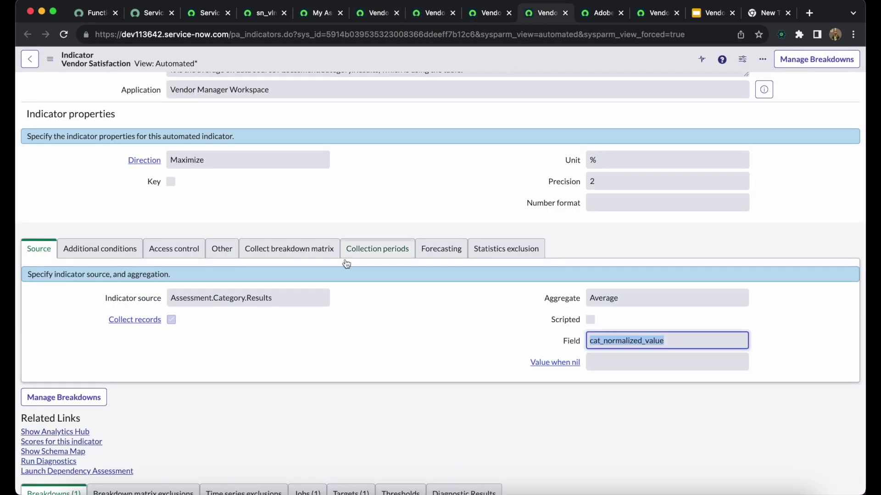
scroll(344, 259, down, 1)
click(589, 14)
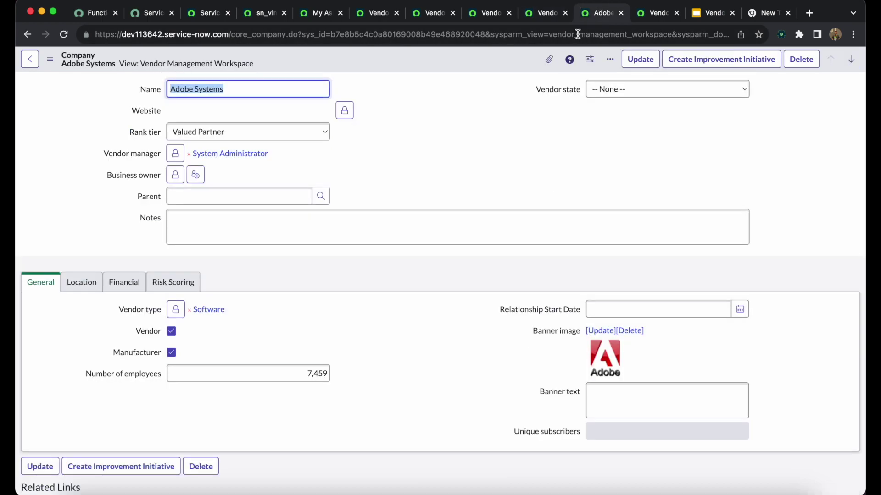
click(648, 16)
Step: Return to the Vendor Satisfaction indicator, open its scores and examine the monthly scoresheet with its Vendors breakdown
click(533, 13)
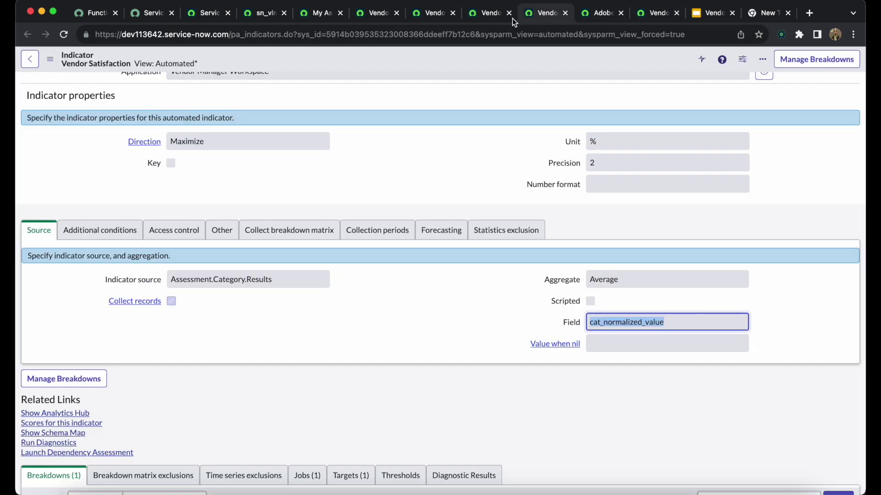
scroll(273, 370, down, 5)
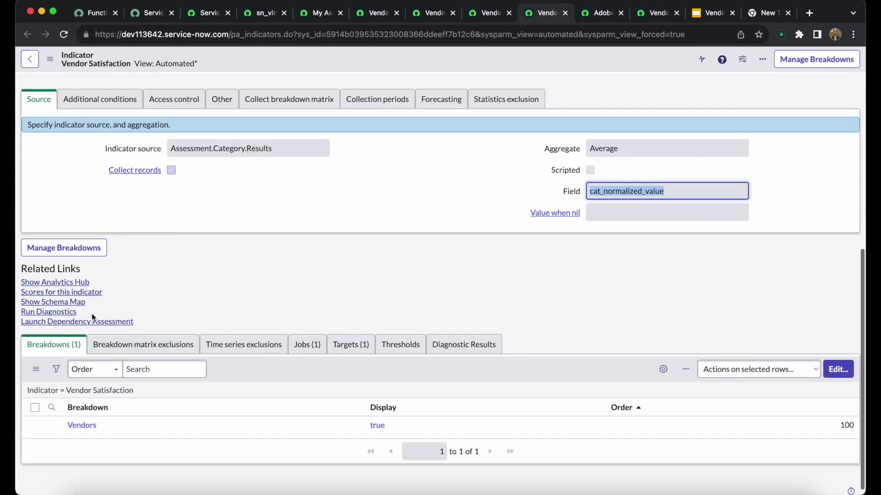
click(64, 297)
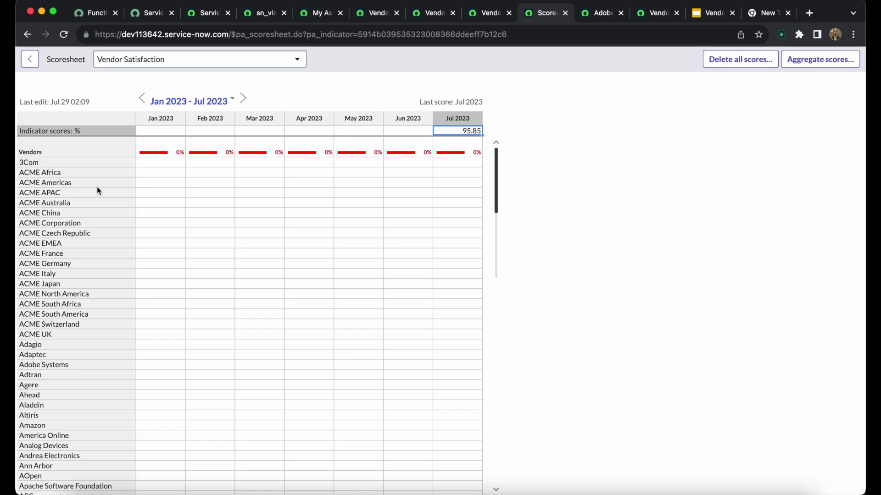
scroll(101, 192, down, 10)
scroll(82, 246, up, 10)
Step: Open the VMW Scheduled Data Collection job from the indicator's jobs in a new browser tab and execute it immediately
click(28, 36)
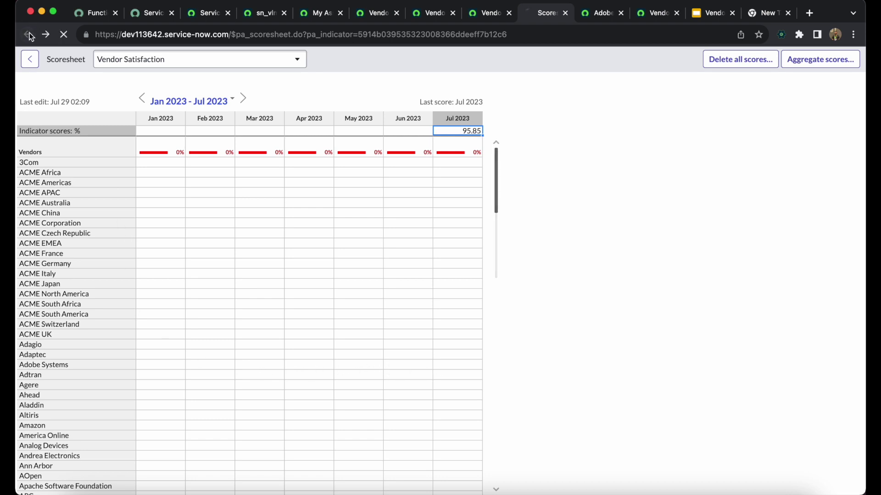
scroll(463, 254, down, 5)
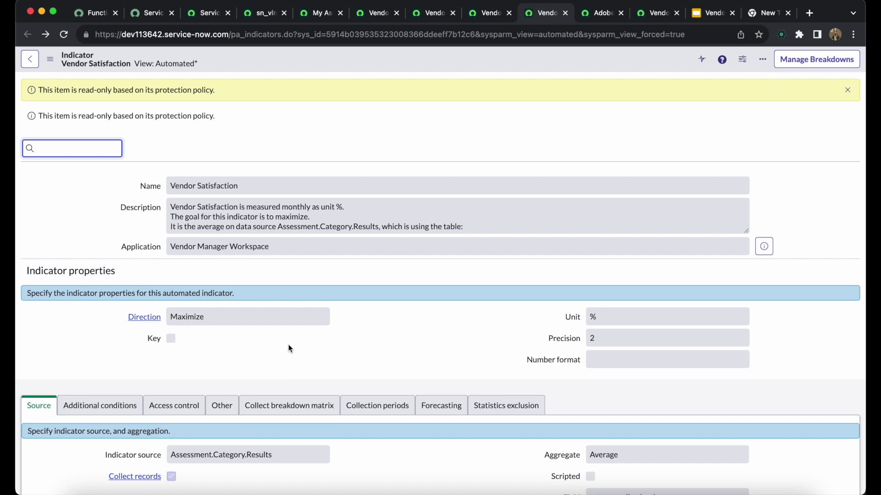
scroll(288, 345, down, 10)
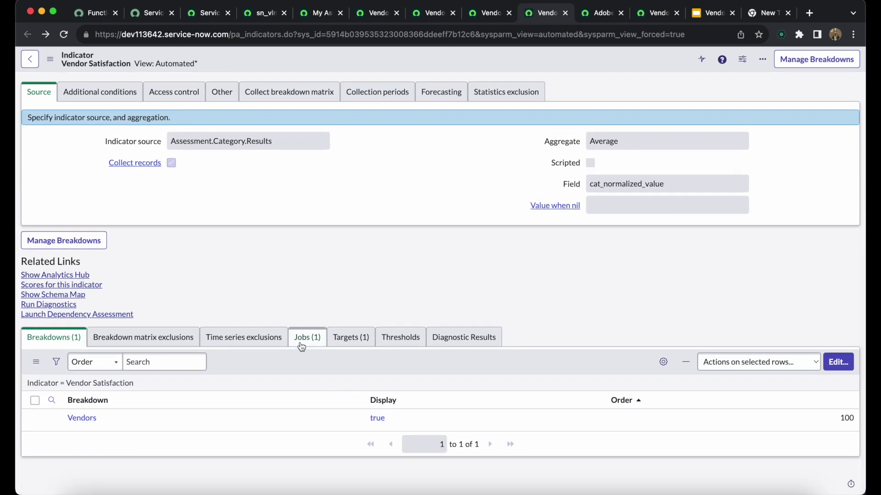
click(301, 346)
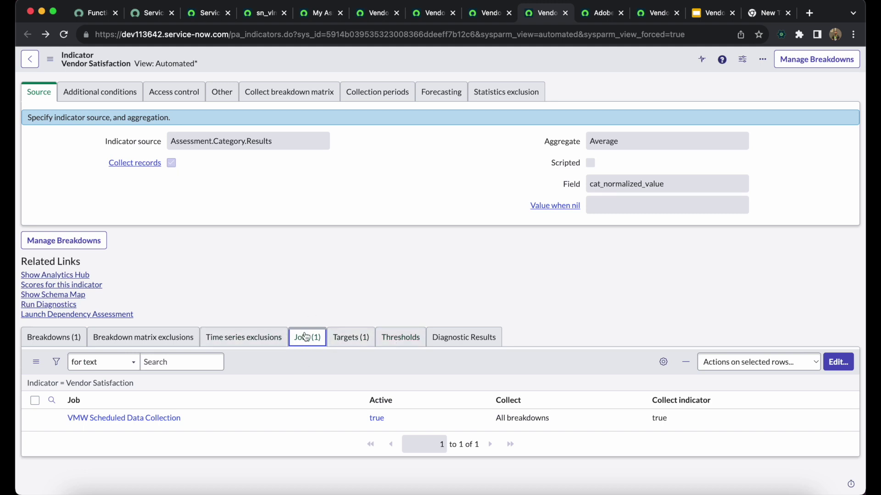
super+click(108, 423)
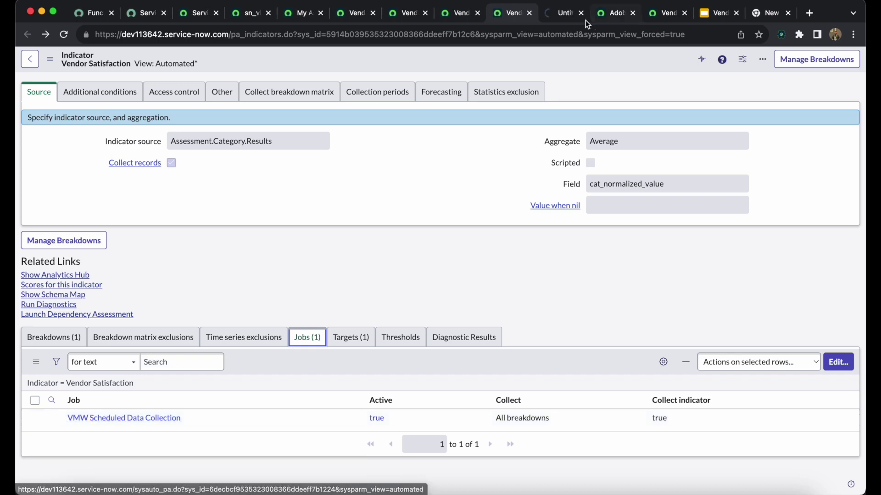
click(563, 13)
scroll(450, 246, down, 2)
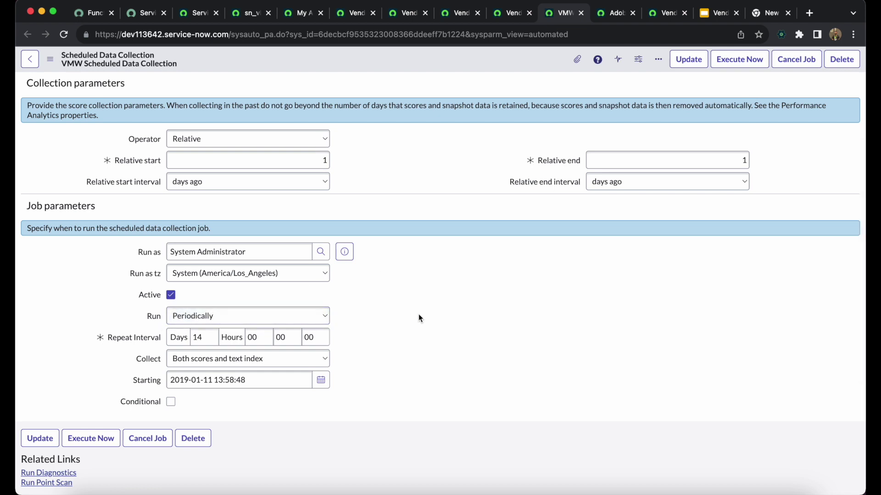
click(729, 68)
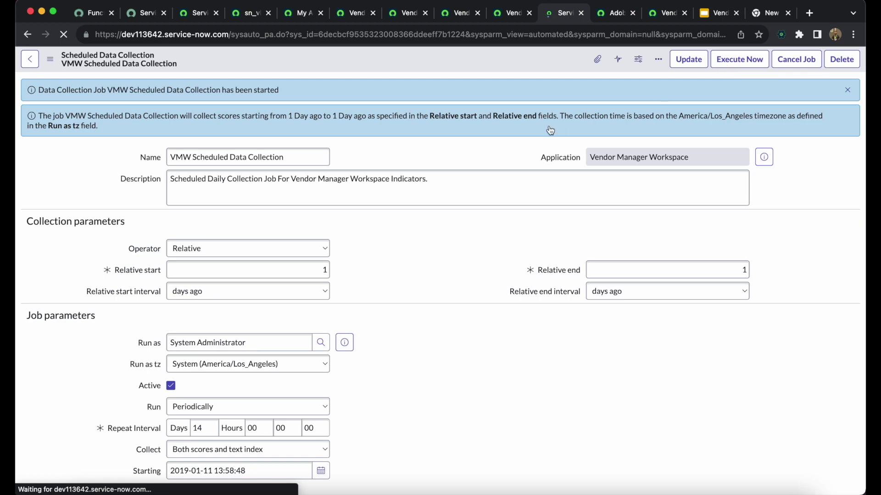
Step: Return to the Vendor Satisfaction indicator and reopen its scores
click(513, 13)
scroll(339, 220, up, 2)
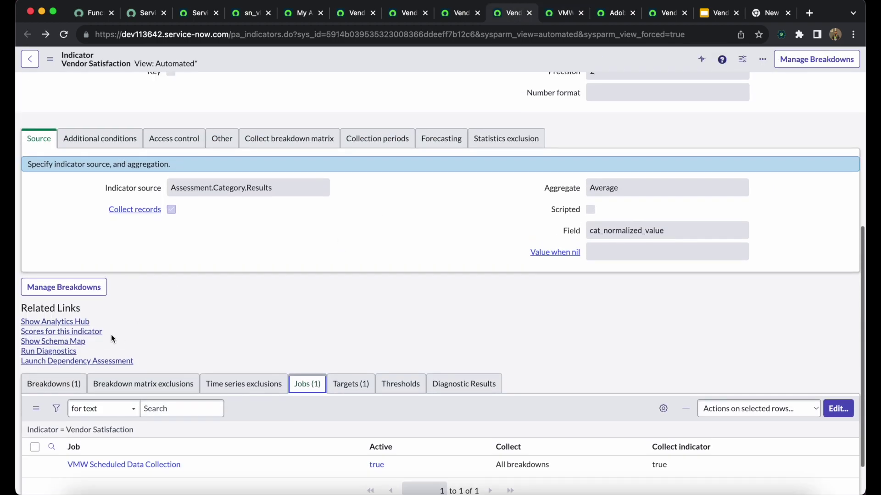
click(62, 334)
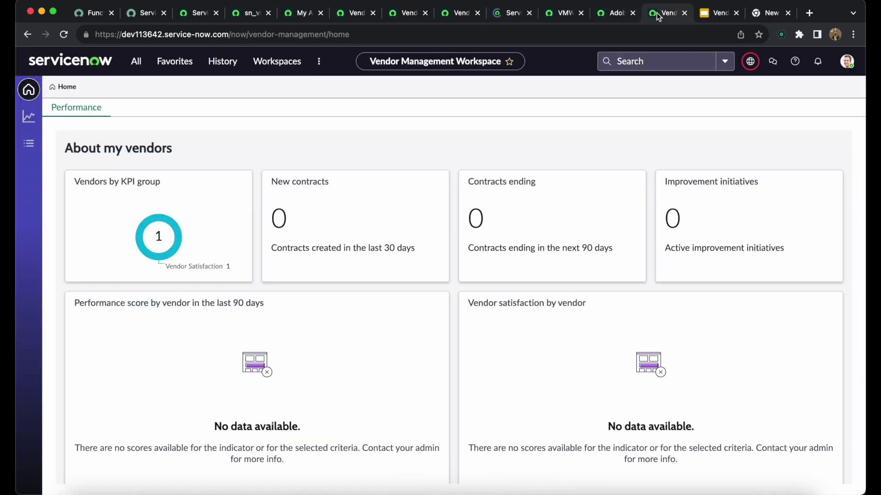
Step: Check the Vendor Management Workspace home charts and the My Vendors list for Adobe Systems' satisfaction and vendor scores
click(663, 14)
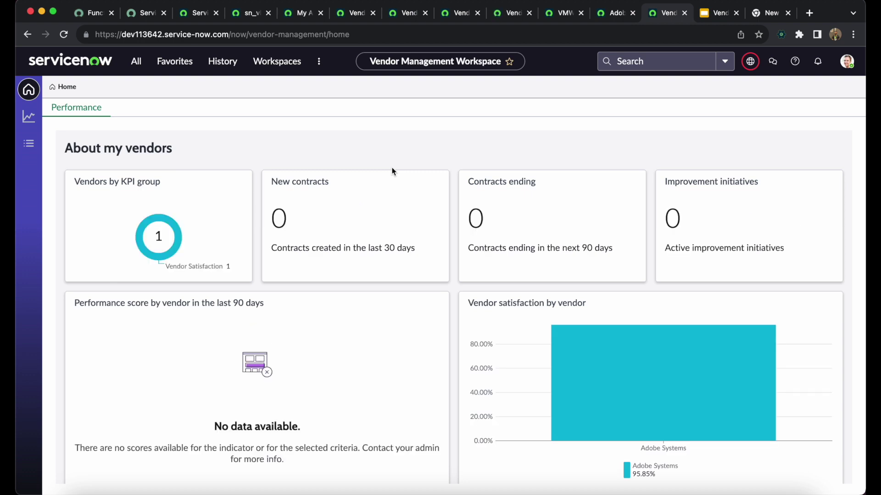
scroll(251, 373, down, 2)
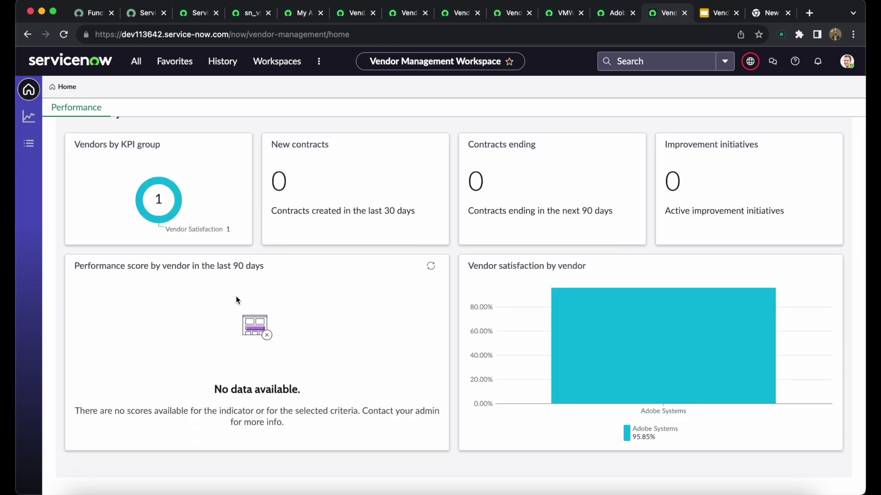
click(27, 144)
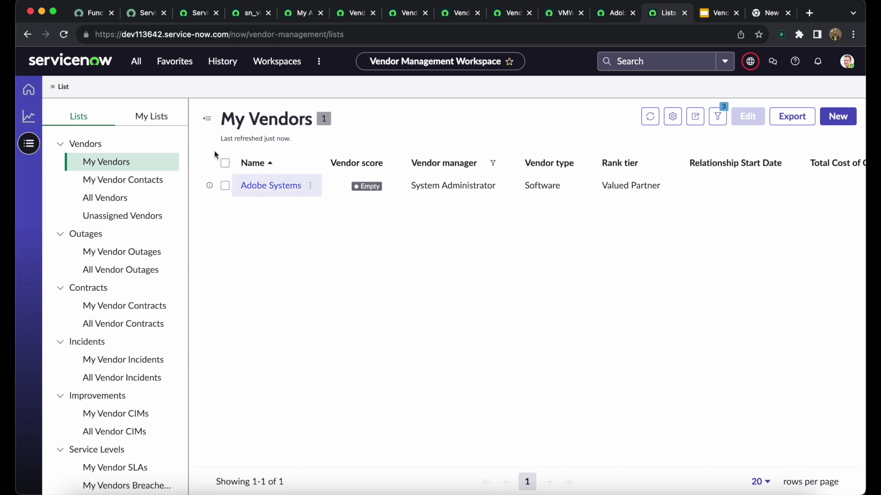
click(30, 90)
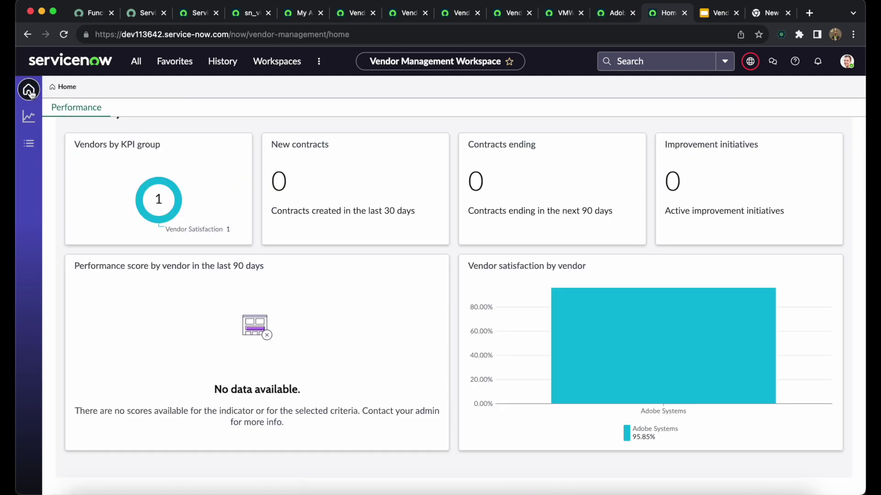
scroll(596, 349, down, 1)
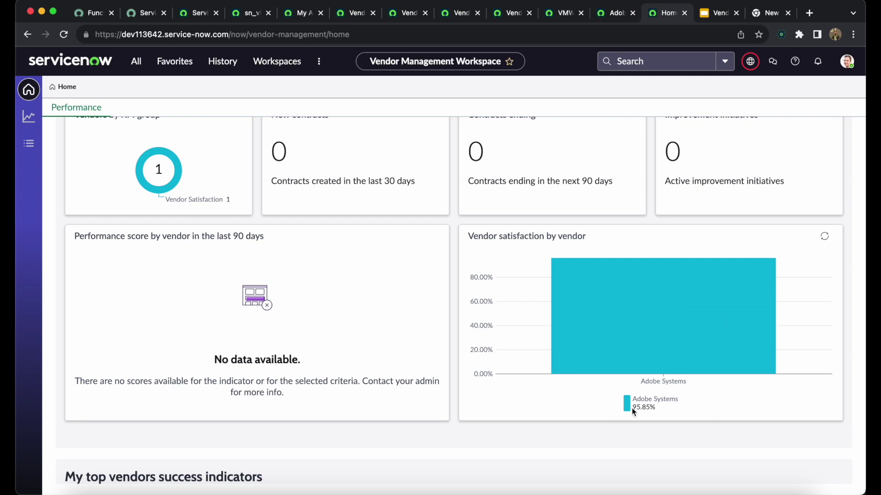
mouse_move(598, 299)
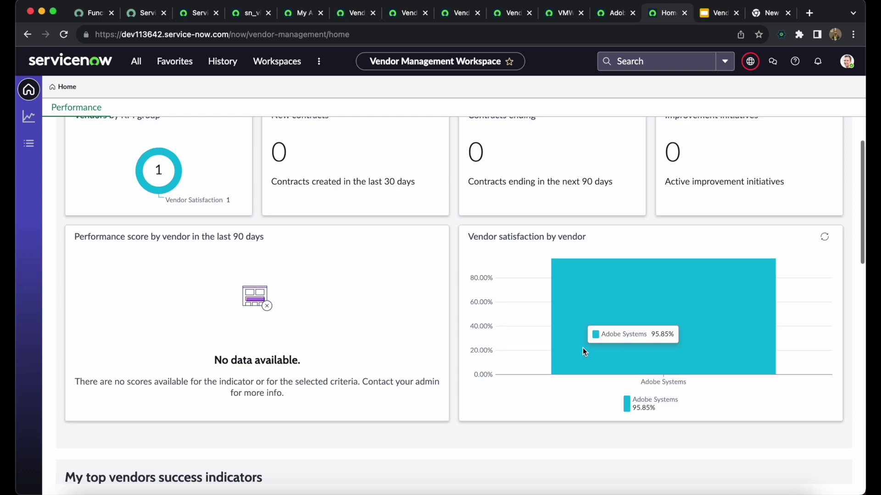
scroll(583, 349, up, 1)
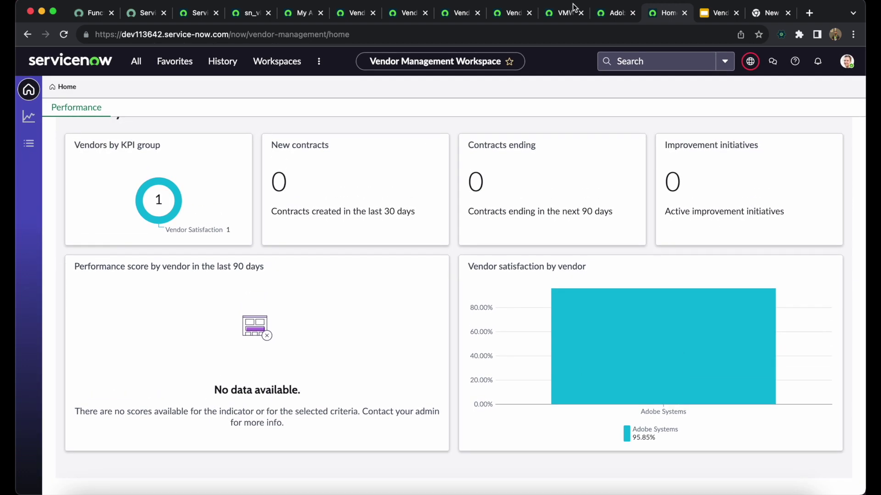
Step: Go back to the ServiceNow home browser tab, find "scheduled job" in the navigator and open System Definition's Scheduled Jobs list
click(512, 13)
click(451, 17)
click(346, 18)
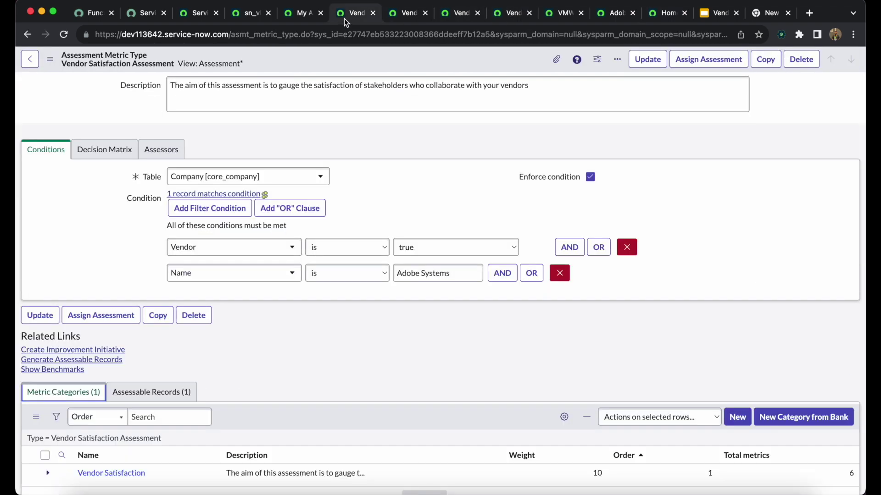
click(300, 16)
click(247, 18)
click(197, 19)
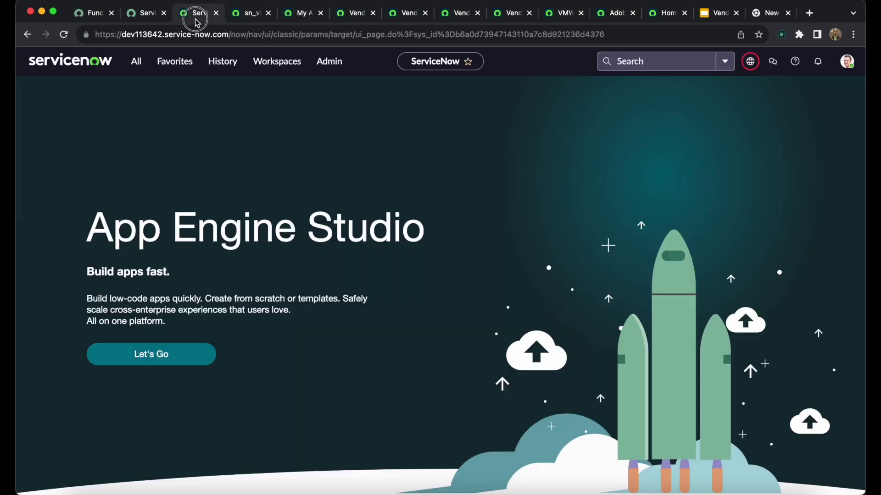
click(139, 60)
text(s)
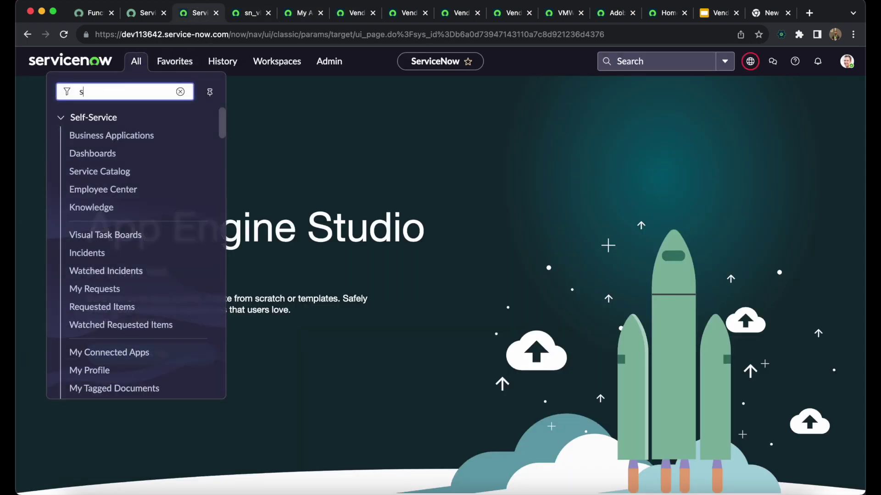
text(cheduled jo)
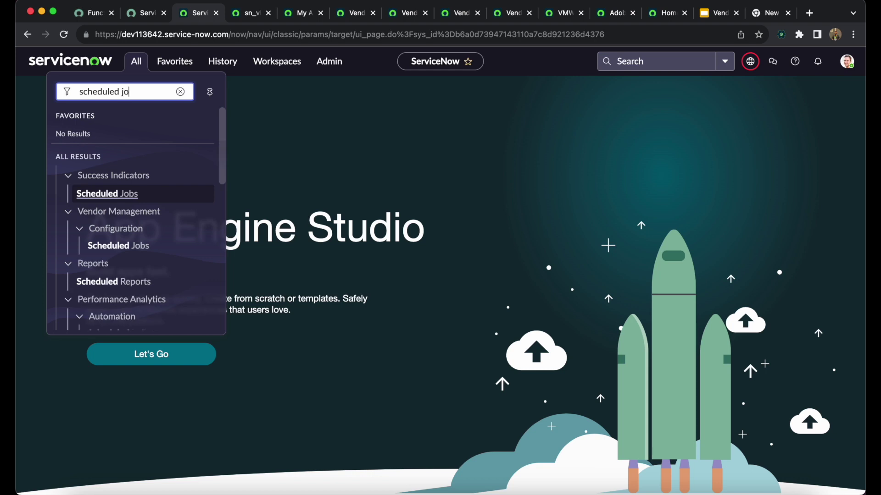
text(b)
scroll(110, 206, down, 2)
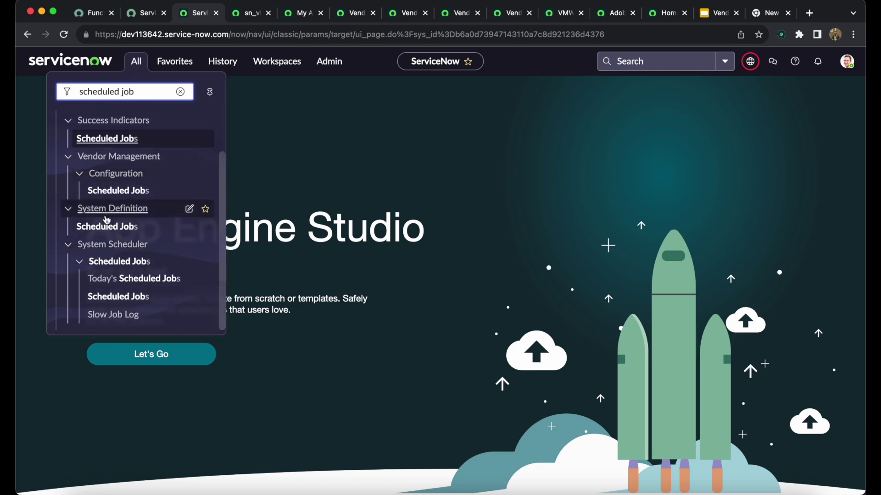
click(130, 229)
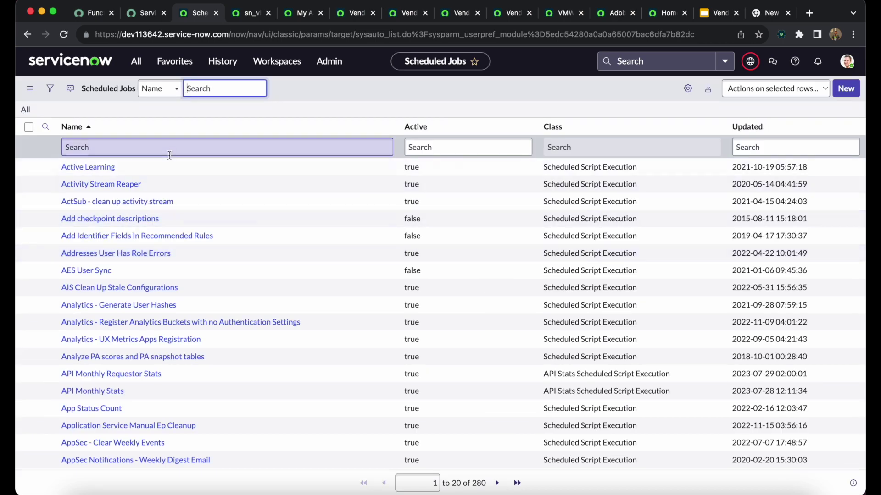
Step: Filter the scheduled jobs by name with *VMW and open VMW: Update Vendor Score KPI Groups in a new browser tab
click(138, 148)
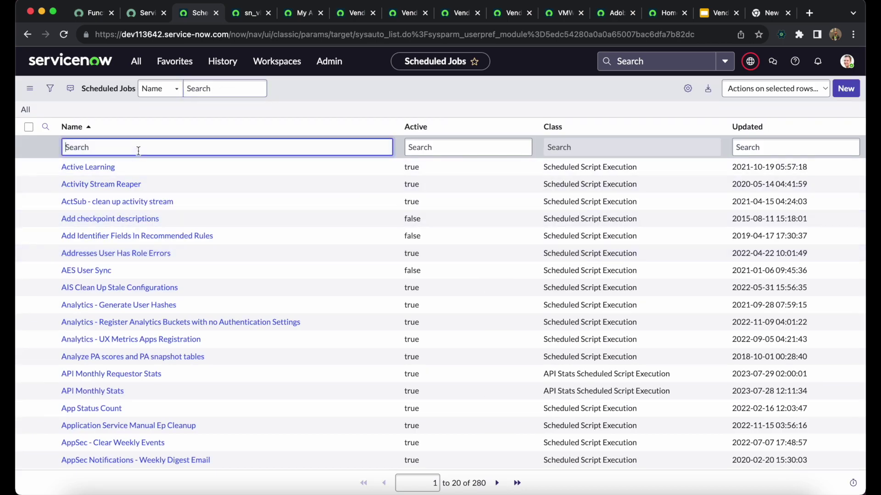
text(*VMW)
key(Return)
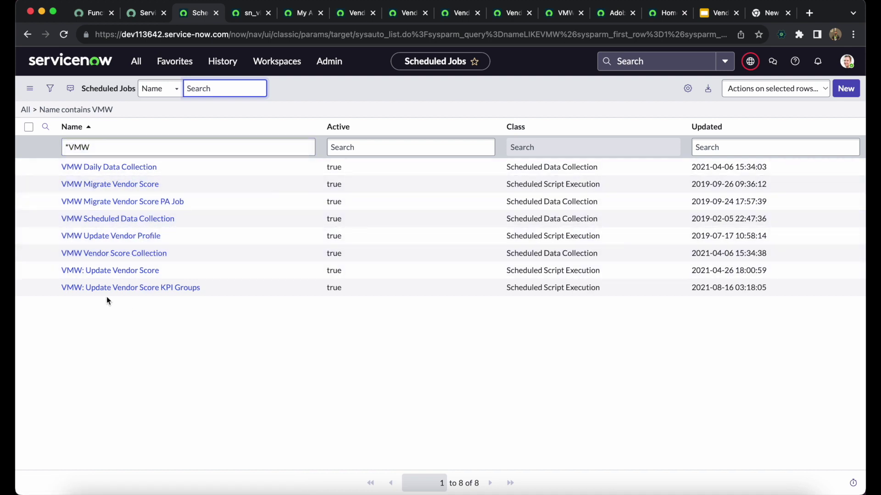
super+click(180, 288)
key(ctrl+Tab)
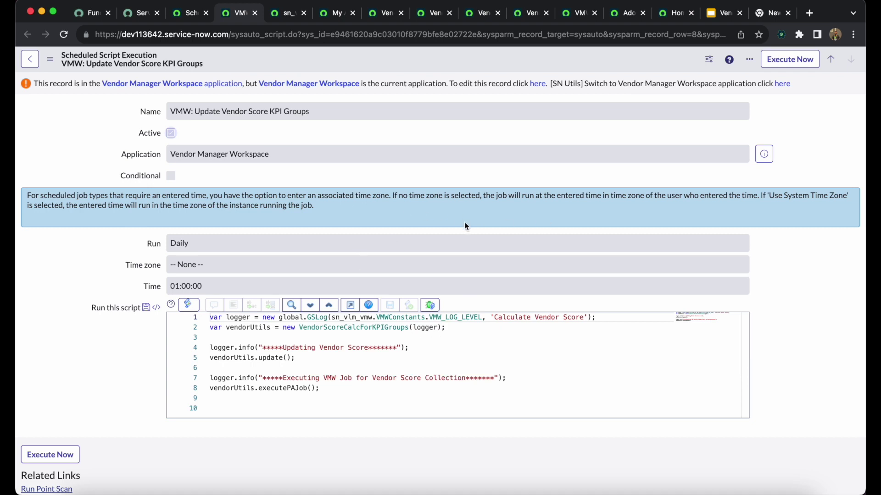
Step: Check the run frequency, time and script of the Update Vendor Score KPI Groups job and execute it immediately
drag(128, 243, 203, 242)
drag(136, 282, 203, 286)
click(184, 287)
double_click(202, 289)
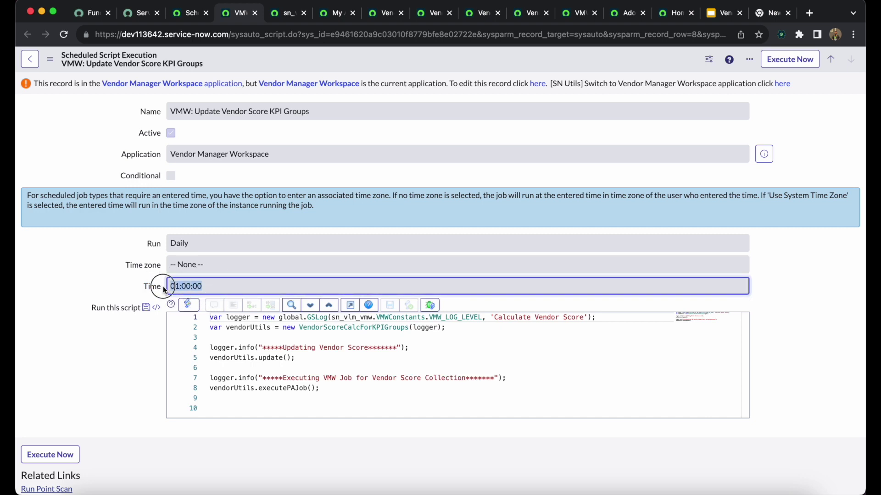
click(356, 348)
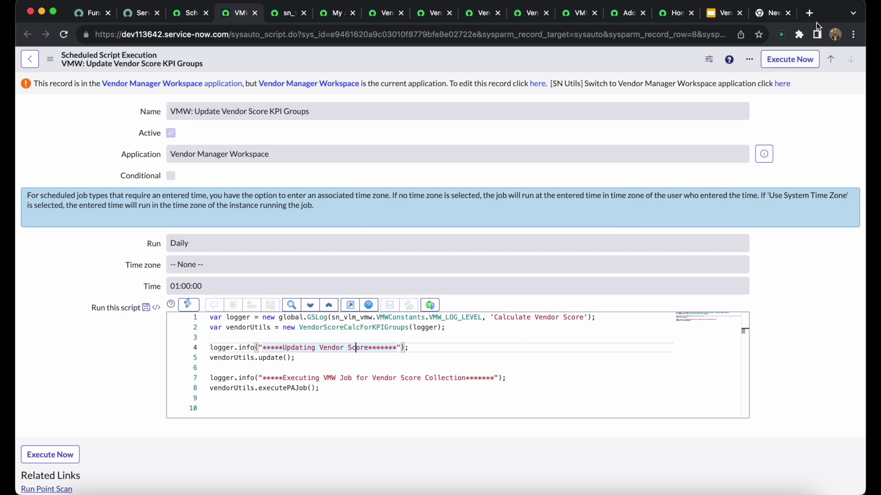
click(778, 67)
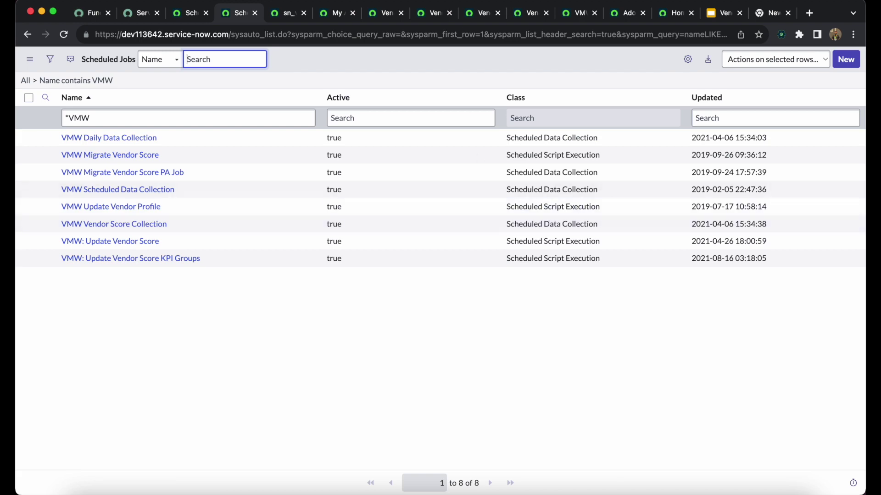
Step: Return to the Vendor Management Workspace home tab and examine the reloaded KPI group, 90-day performance score and vendor satisfaction charts
click(536, 14)
click(574, 18)
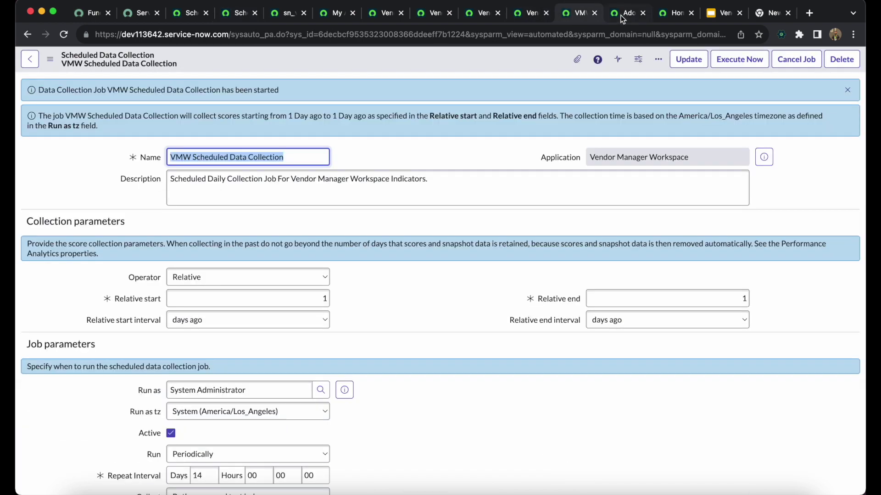
click(620, 15)
click(659, 16)
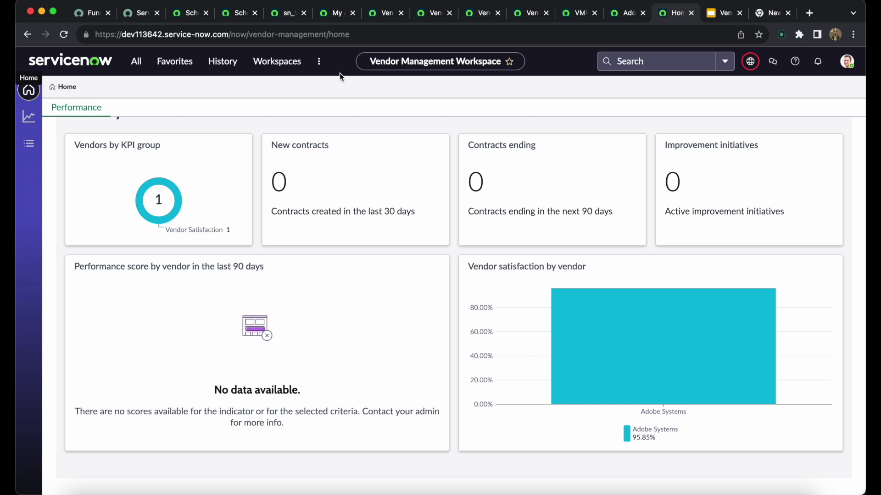
scroll(259, 207, up, 2)
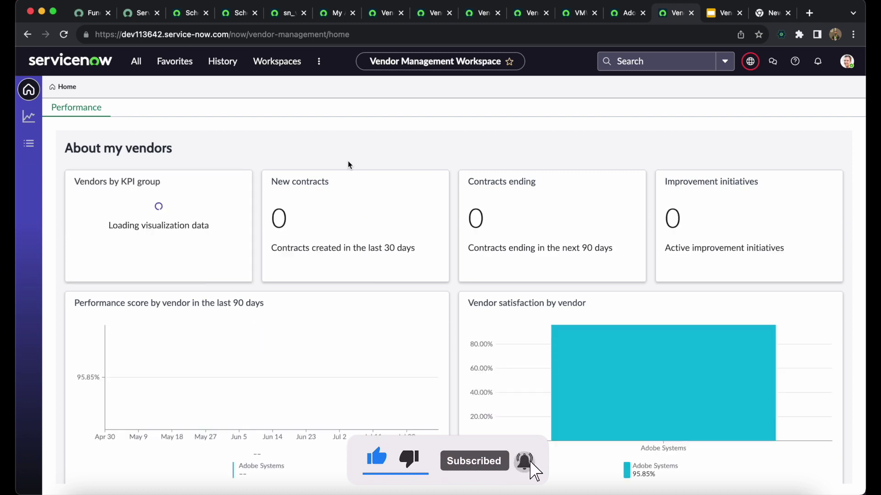
scroll(348, 165, down, 2)
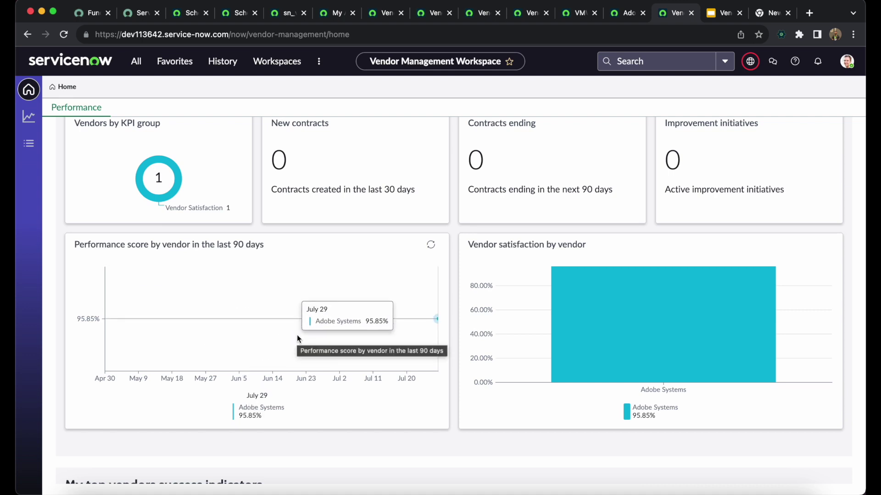
scroll(281, 336, up, 1)
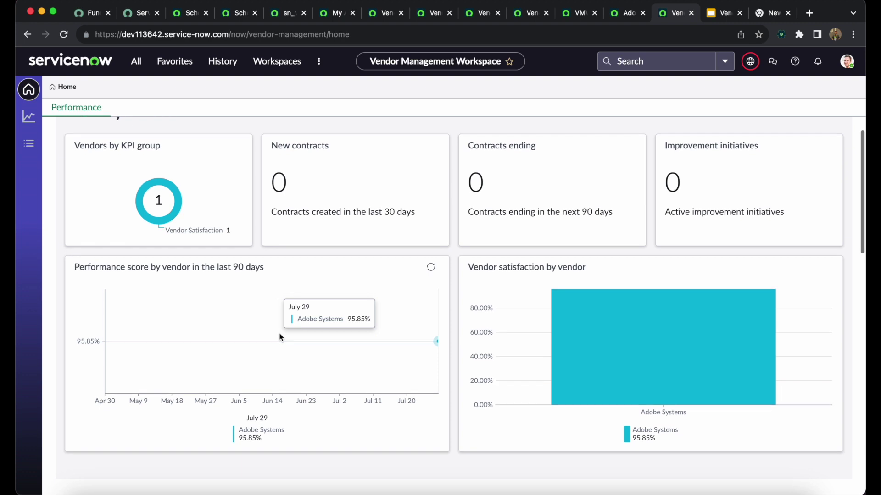
Step: Open the Adobe Systems record from the My Vendors list and review its vendor score, score KPIs and Additional KPIs section
click(22, 148)
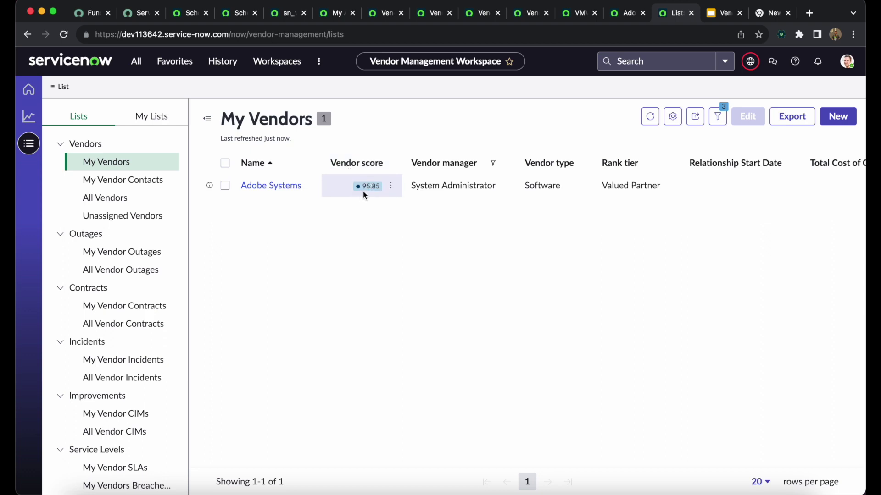
click(266, 189)
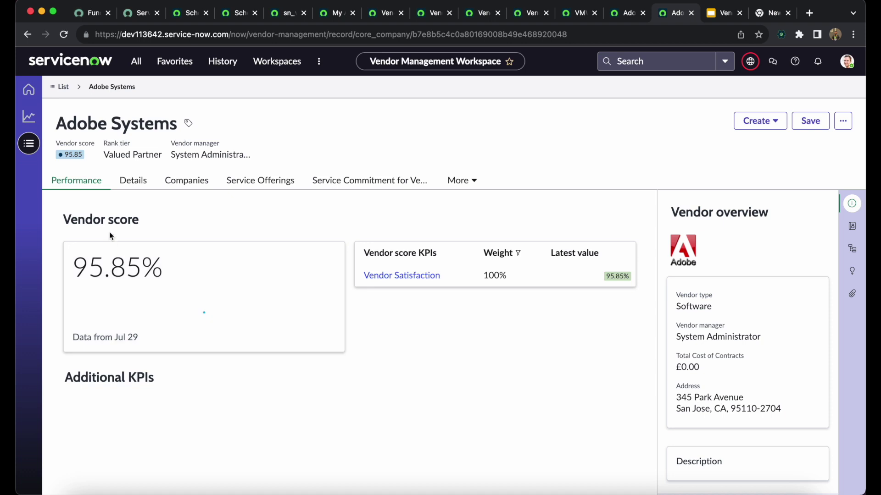
triple_click(60, 144)
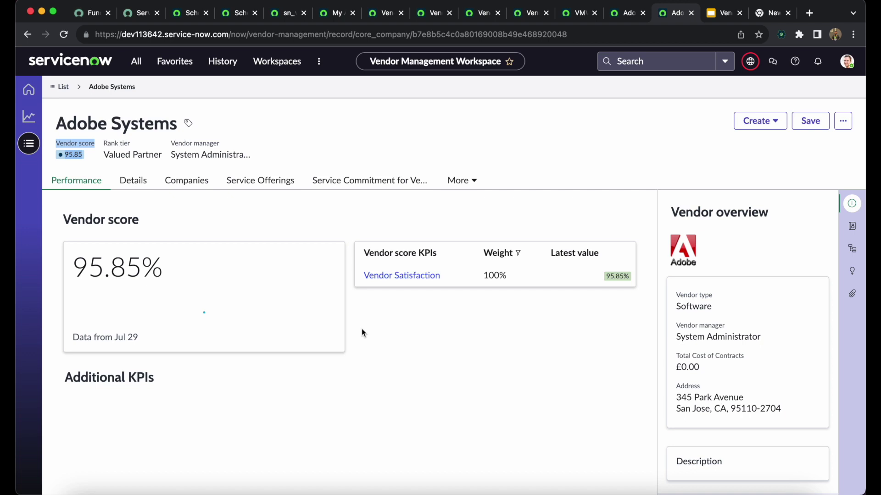
drag(58, 384, 277, 440)
click(178, 402)
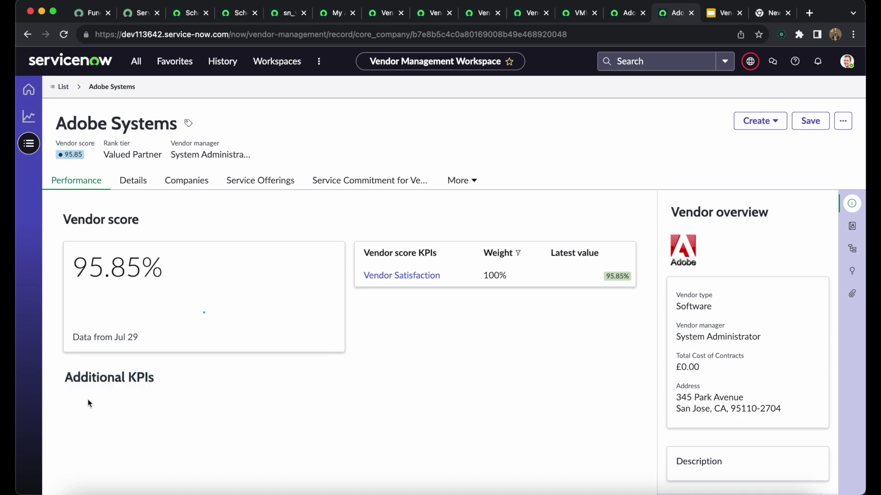